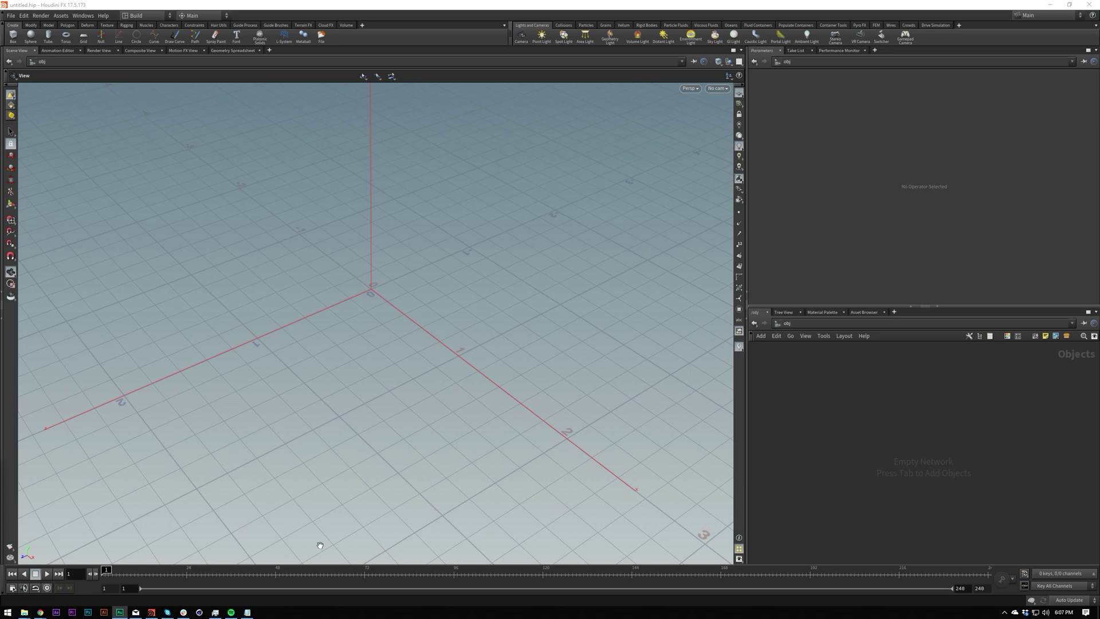
# Create a sphere geometry object in the object network
pyautogui.scroll(-5, 476, 378)
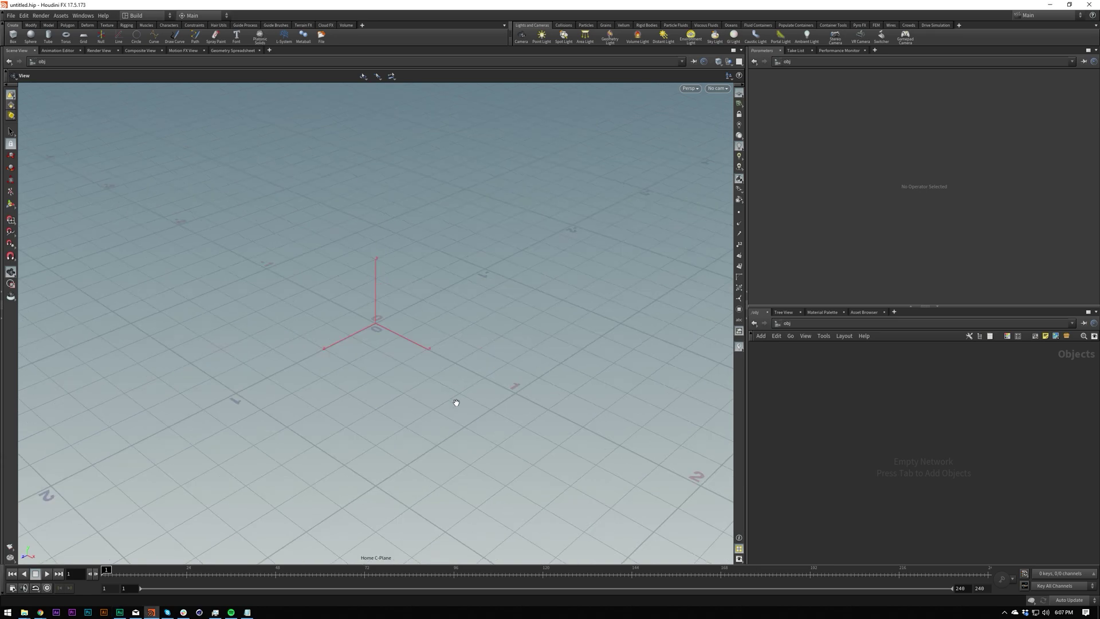
pyautogui.press('Tab')
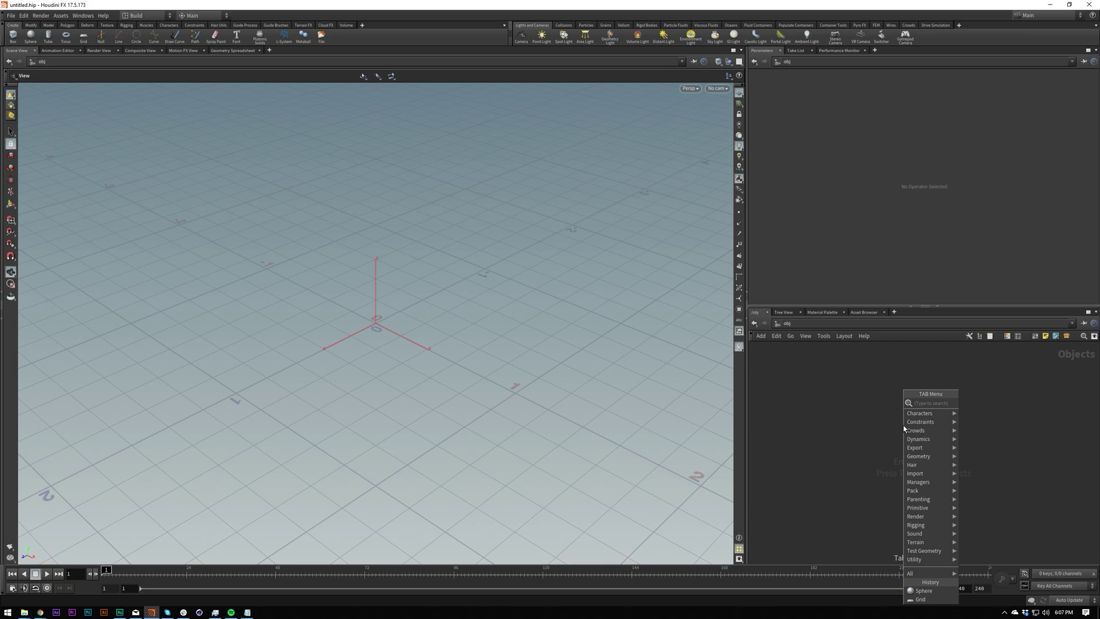
pyautogui.write('sphere')
pyautogui.press('Return')
pyautogui.click(903, 425)
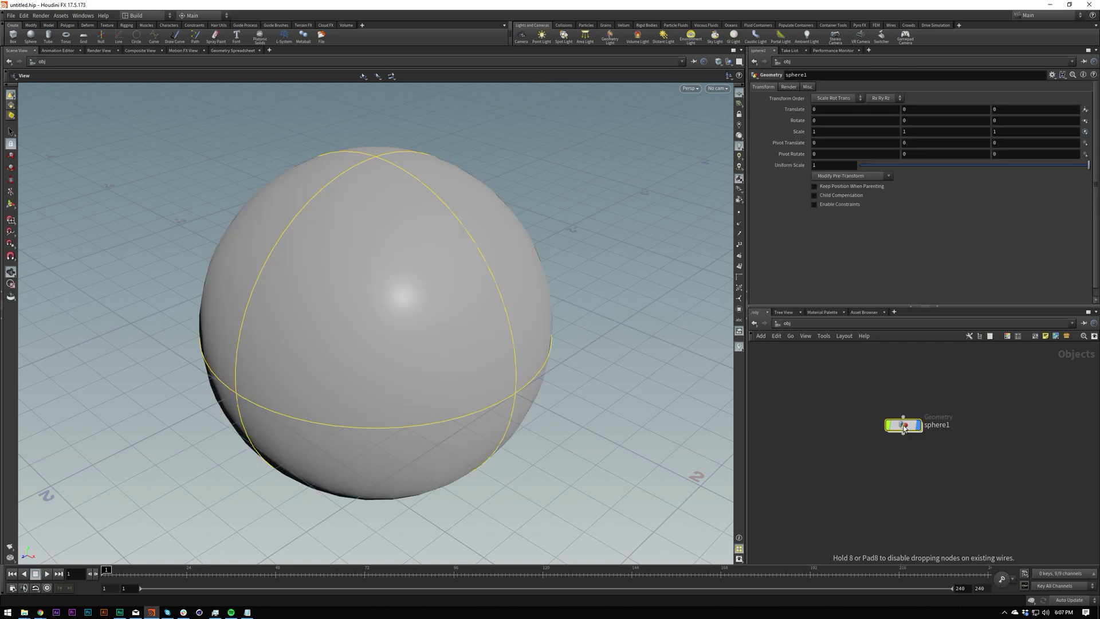
# Inside the sphere object, add a Grid node beside the existing sphere node
pyautogui.doubleClick(903, 424)
pyautogui.press('Tab')
pyautogui.write('grid')
pyautogui.press('Return')
pyautogui.click(1040, 430)
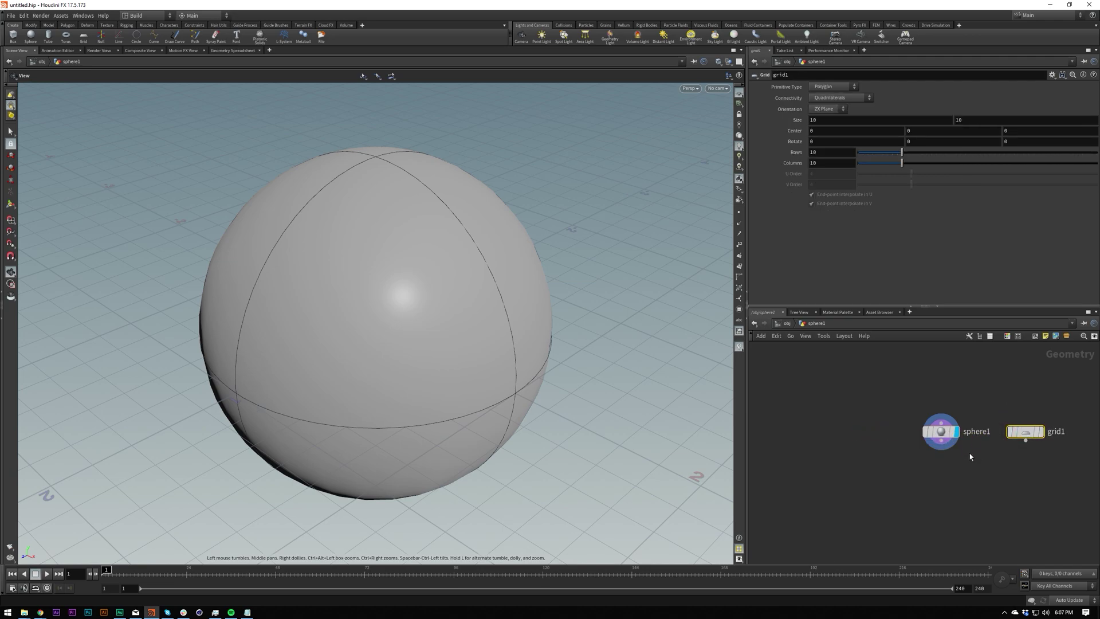
# Add a Copy to Points node and wire the sphere and grid nodes into its inputs
pyautogui.press('Tab')
pyautogui.write('copy to points')
pyautogui.press('Return')
pyautogui.click(993, 502)
pyautogui.moveTo(993, 502); pyautogui.dragTo(940, 440)
pyautogui.moveTo(944, 482); pyautogui.dragTo(1017, 514)
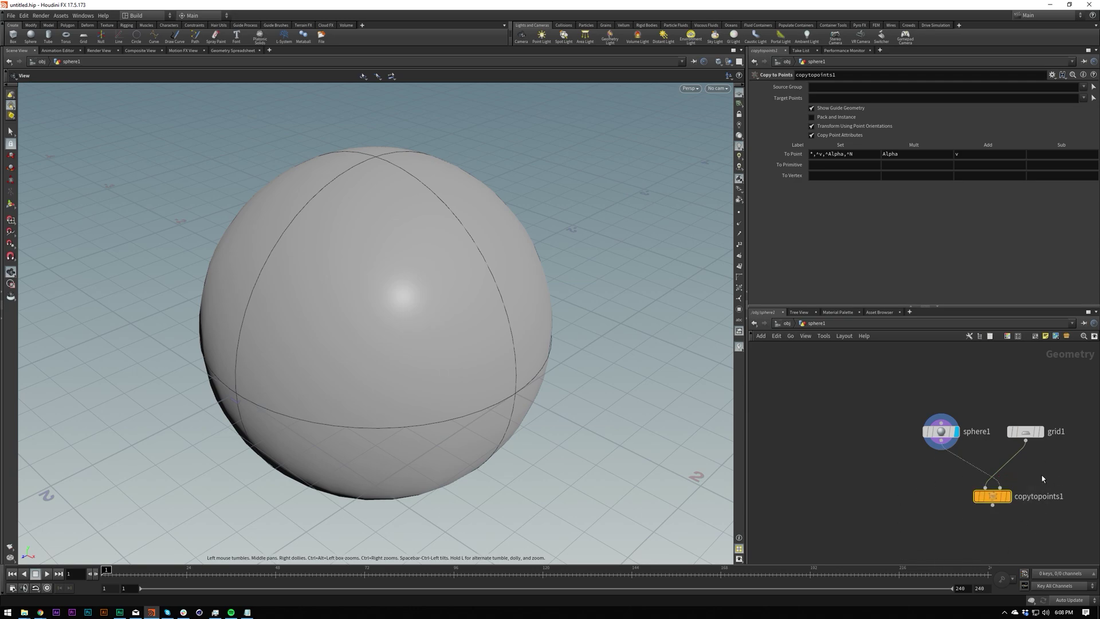
# Display the Copy to Points result and swap its inputs so the sphere is copied onto the grid points
pyautogui.press('r')
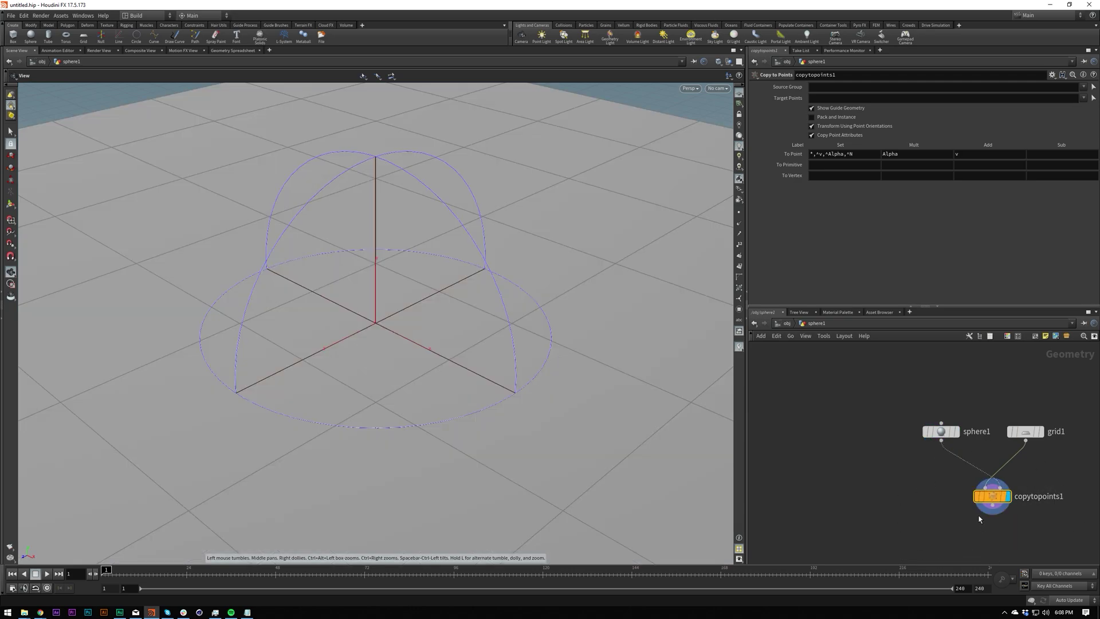
pyautogui.hotkey('shift', 'r')
pyautogui.hotkey('shift', 'r')
pyautogui.hotkey('shift', 'r')
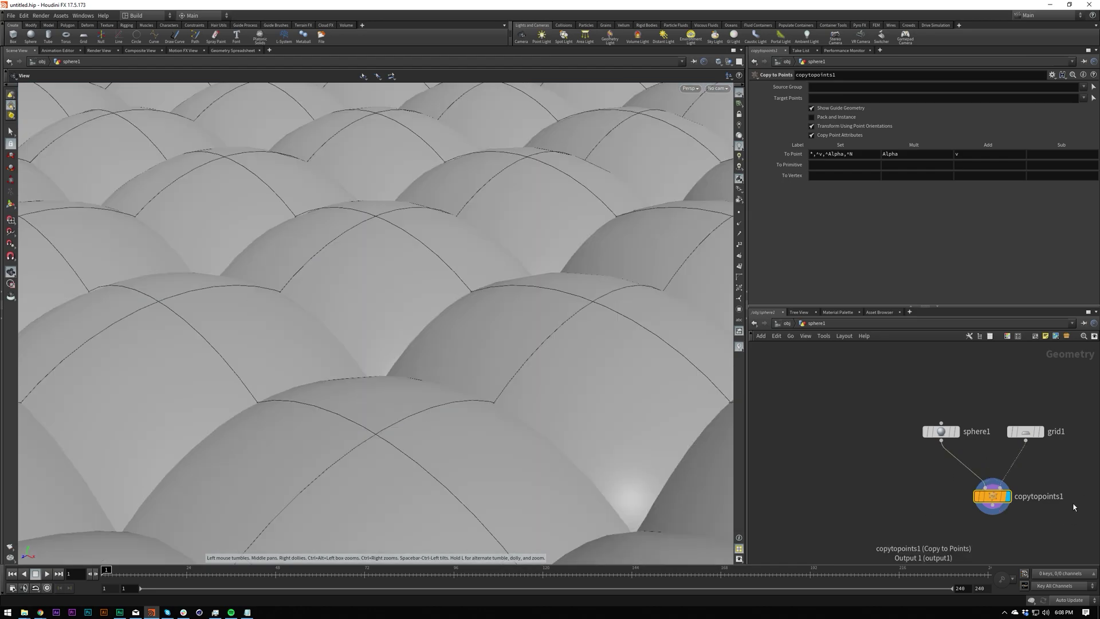
pyautogui.press('l')
pyautogui.press('h')
pyautogui.moveTo(430, 267); pyautogui.dragTo(417, 390)
pyautogui.press('h')
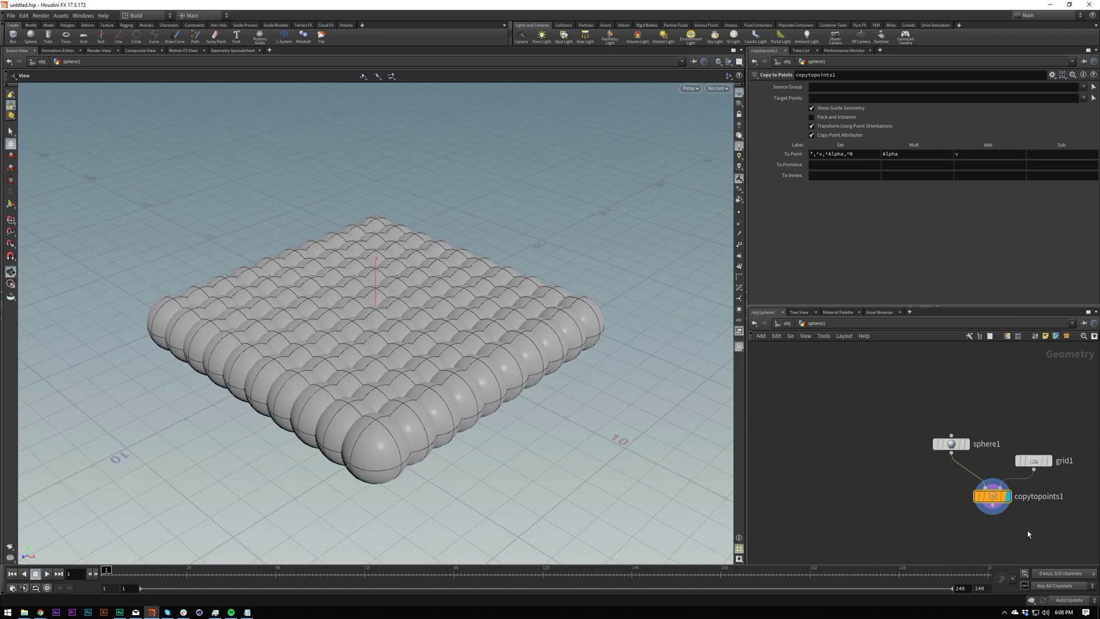
# Set the sphere's uniform scale to 0.63, its primitive type to Polygon and its frequency to 7
pyautogui.click(922, 399)
pyautogui.moveTo(882, 141); pyautogui.dragTo(873, 145)
pyautogui.click(841, 87)
pyautogui.click(827, 98)
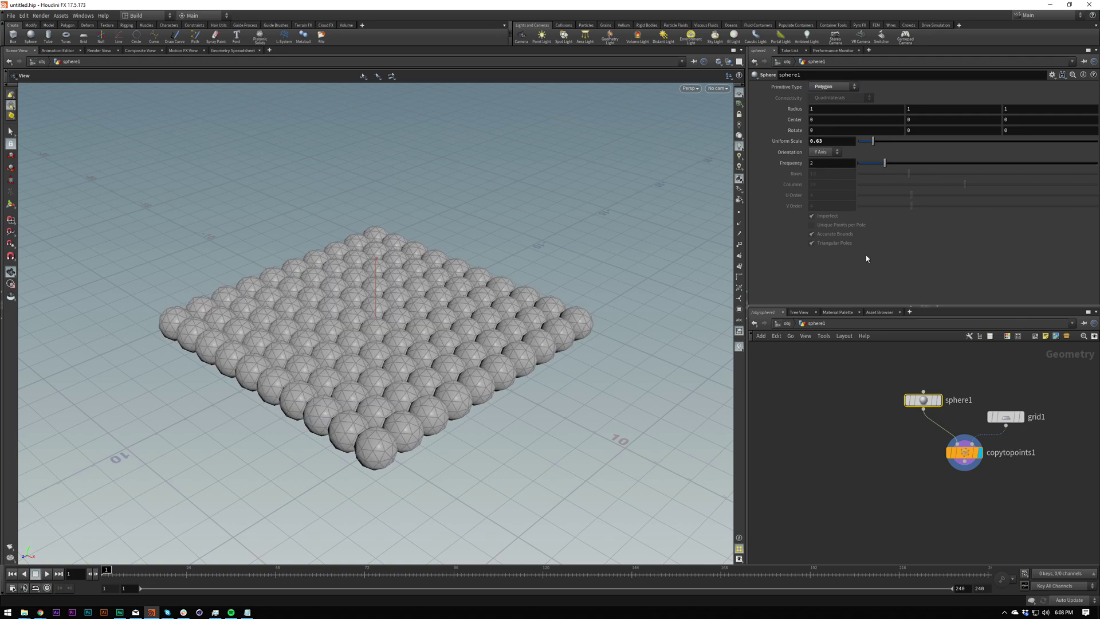
pyautogui.moveTo(885, 165); pyautogui.dragTo(1018, 164)
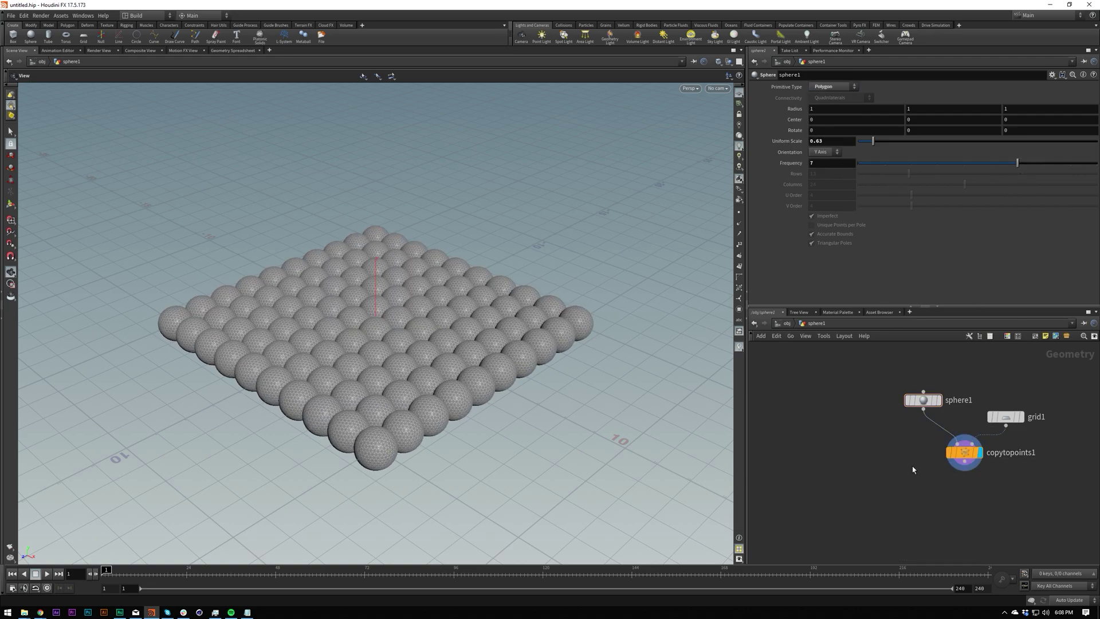
# Insert a Mountain node between the sphere and the Copy to Points node
pyautogui.press('Tab')
pyautogui.write('moun')
pyautogui.press('Return')
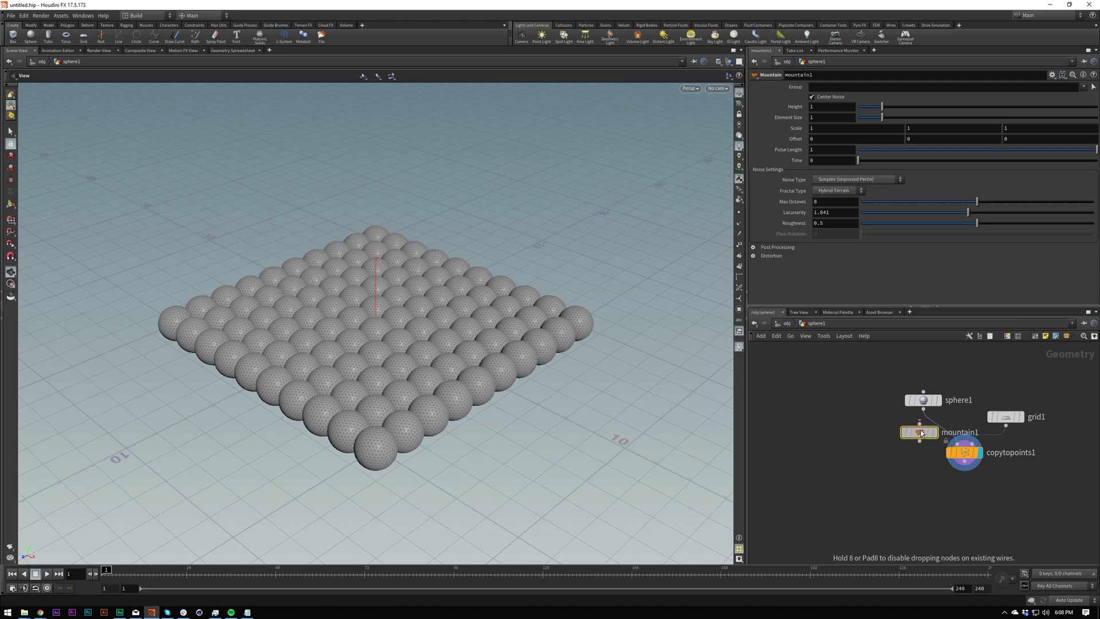
pyautogui.click(922, 427)
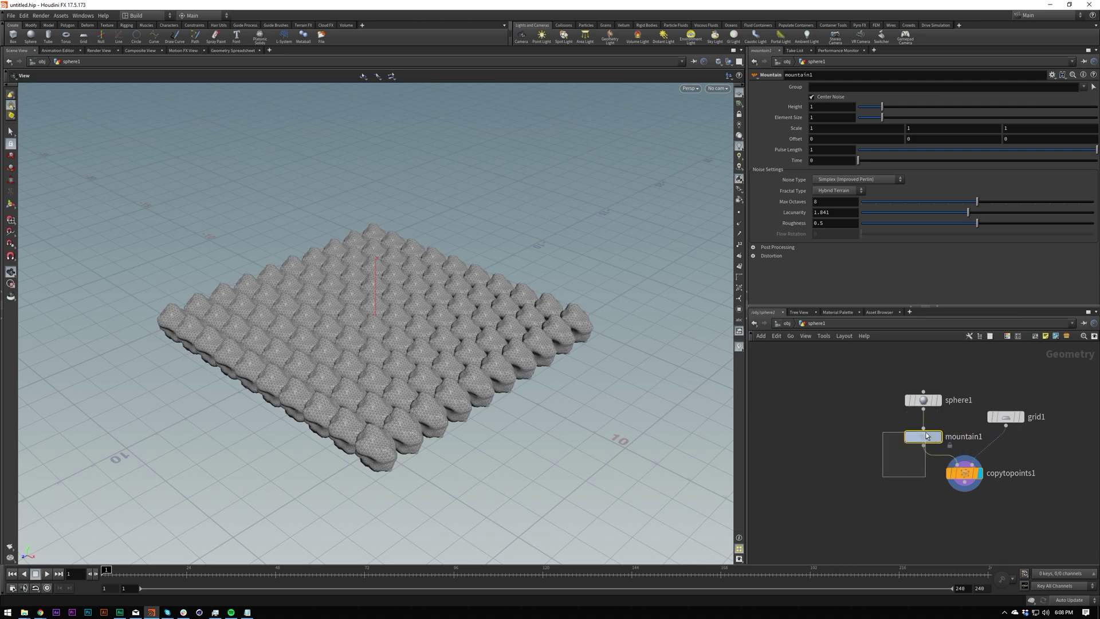
# Set the Mountain noise roughness to 0, keeping the lacunarity at 1.841
pyautogui.moveTo(376, 369); pyautogui.dragTo(363, 435)
pyautogui.moveTo(363, 434); pyautogui.dragTo(476, 287, button='right')
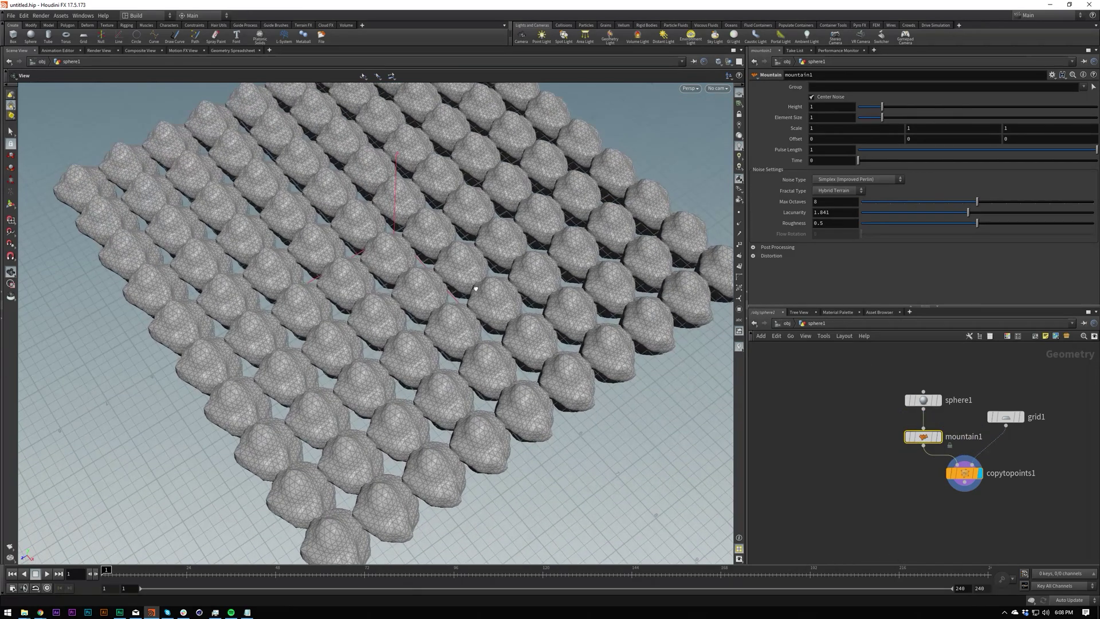
pyautogui.moveTo(476, 287); pyautogui.dragTo(519, 232)
pyautogui.moveTo(967, 213); pyautogui.dragTo(836, 234)
pyautogui.hotkey('ctrl', 'z')
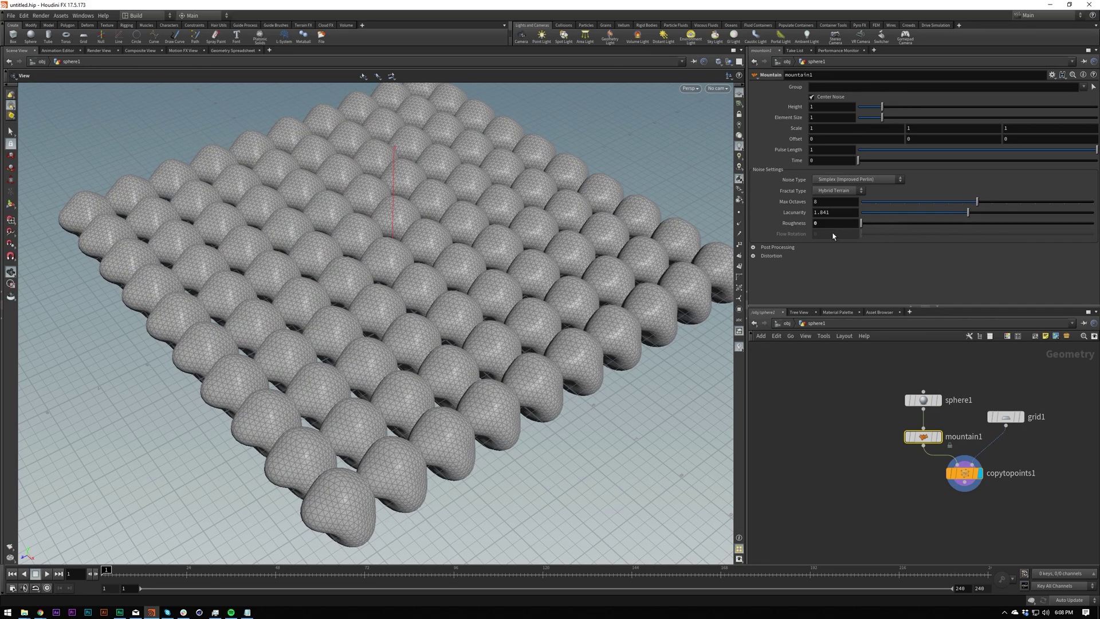
# Reduce the sphere's uniform scale to 0.5 and select the Copy to Points node
pyautogui.scroll(-5, 378, 393)
pyautogui.moveTo(874, 383); pyautogui.dragTo(1024, 423)
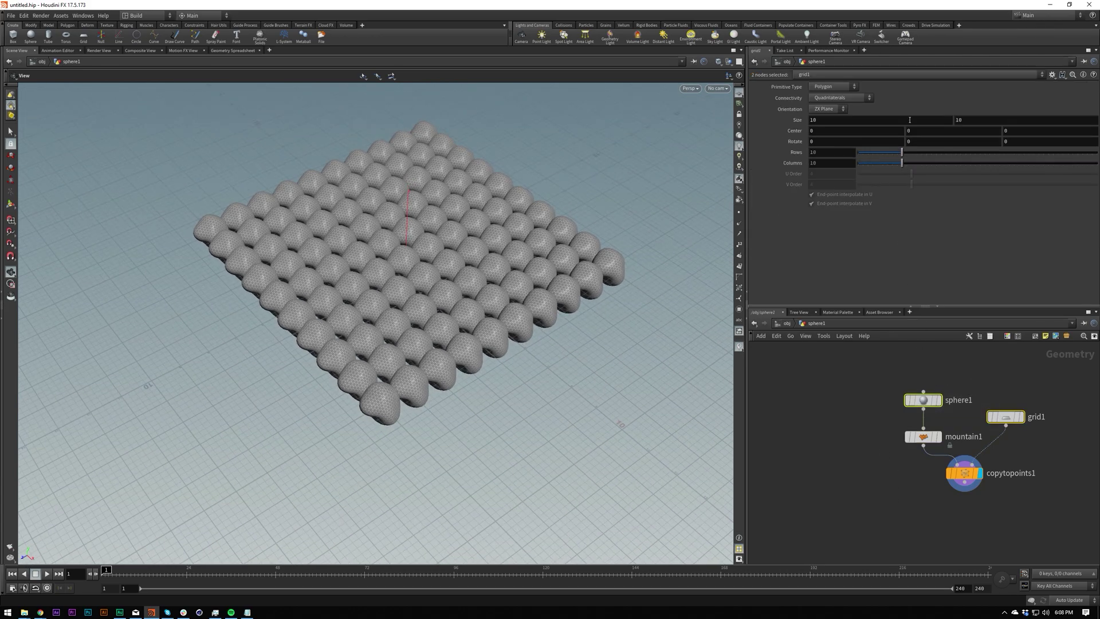
pyautogui.click(906, 401)
pyautogui.moveTo(872, 140); pyautogui.dragTo(869, 143)
pyautogui.click(952, 480)
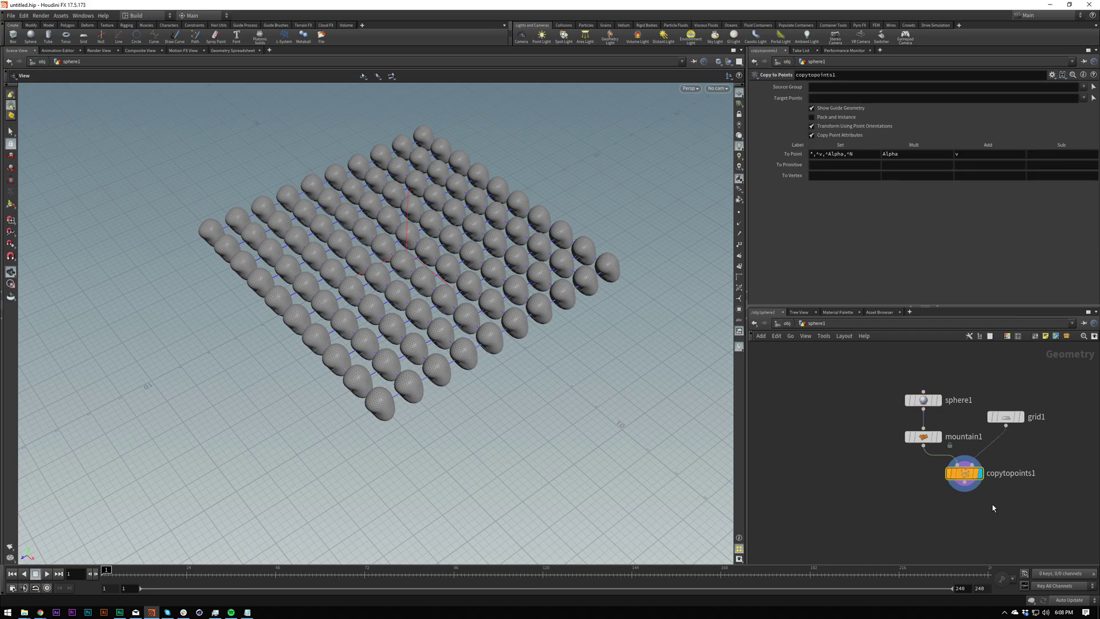
# Add a displayed Attribute Randomize node below Copy to Points and set its attribute class to Primitives
pyautogui.scroll(8, 683, 449)
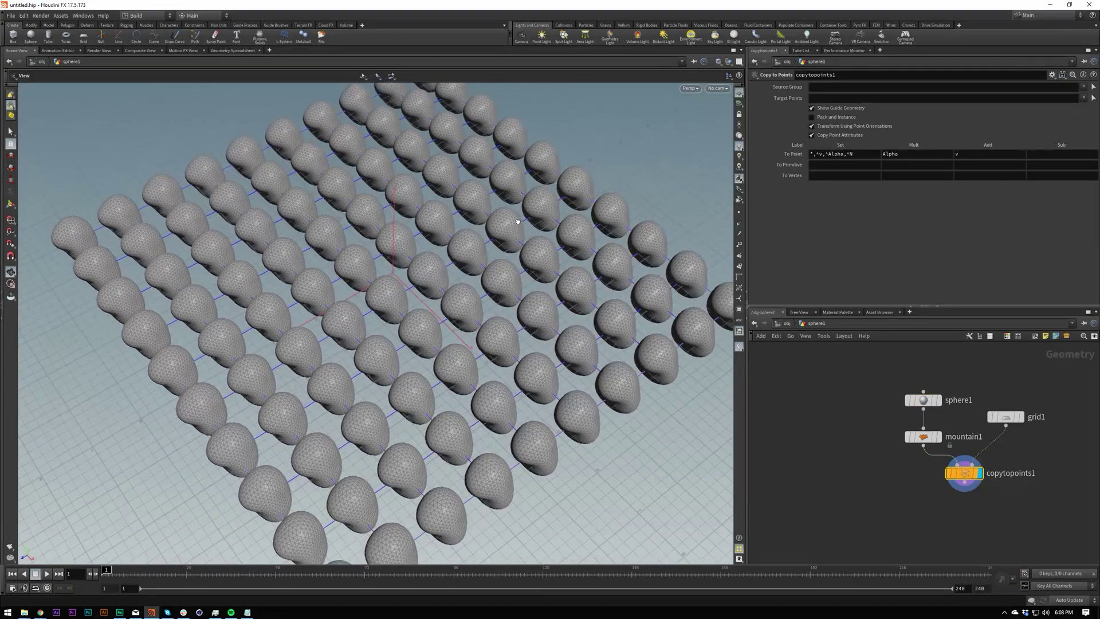
pyautogui.press('Tab')
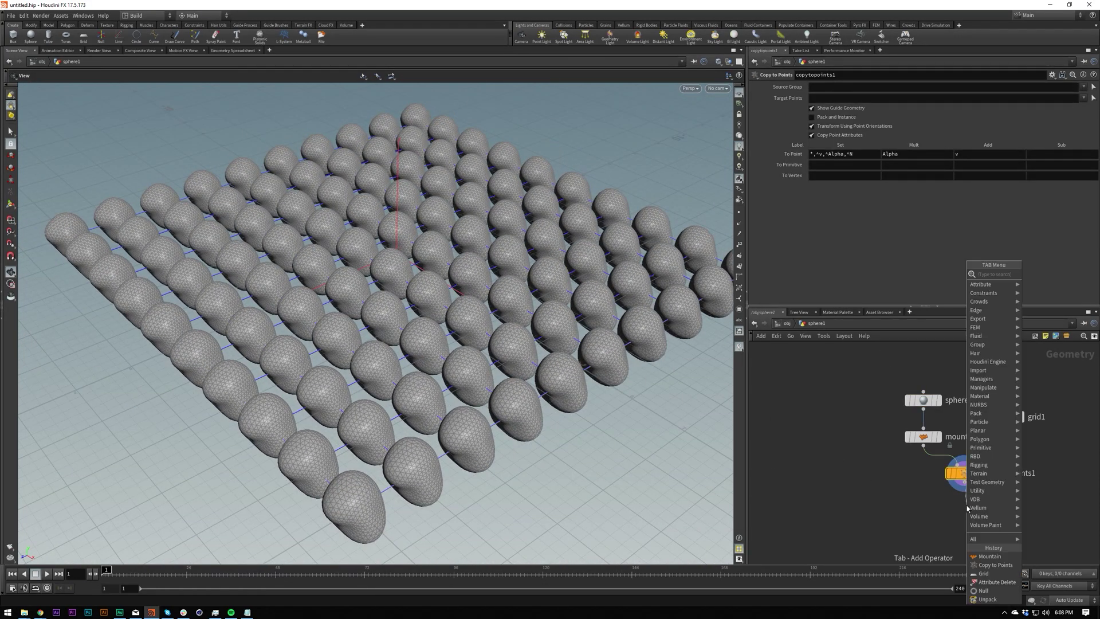
pyautogui.write('attr rand')
pyautogui.press('Return')
pyautogui.click(966, 508)
pyautogui.click(967, 509)
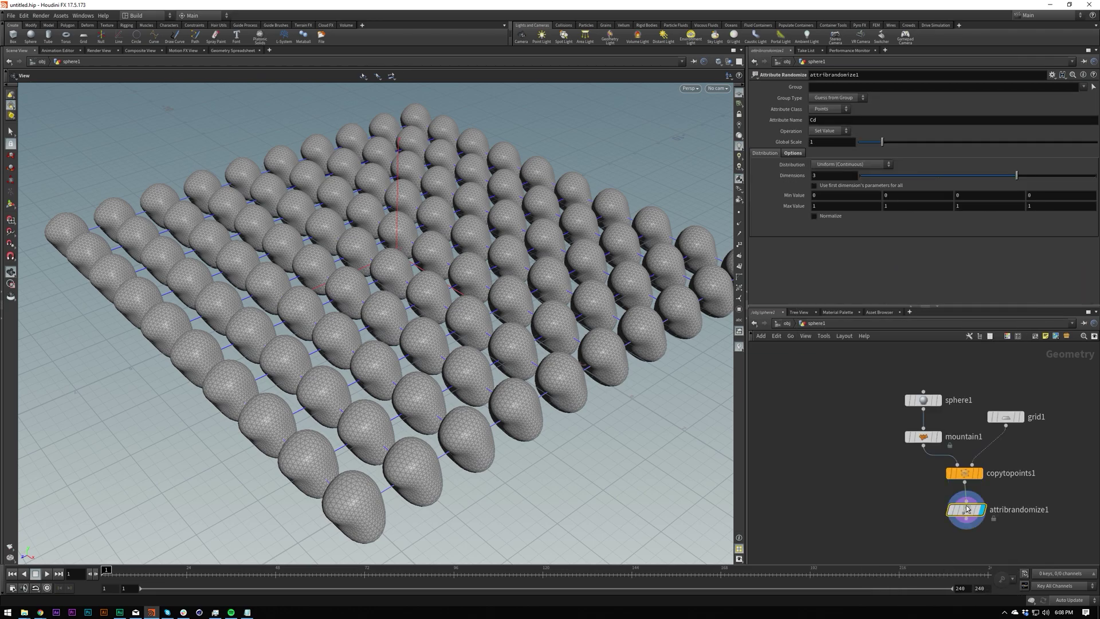
pyautogui.click(828, 108)
pyautogui.click(828, 127)
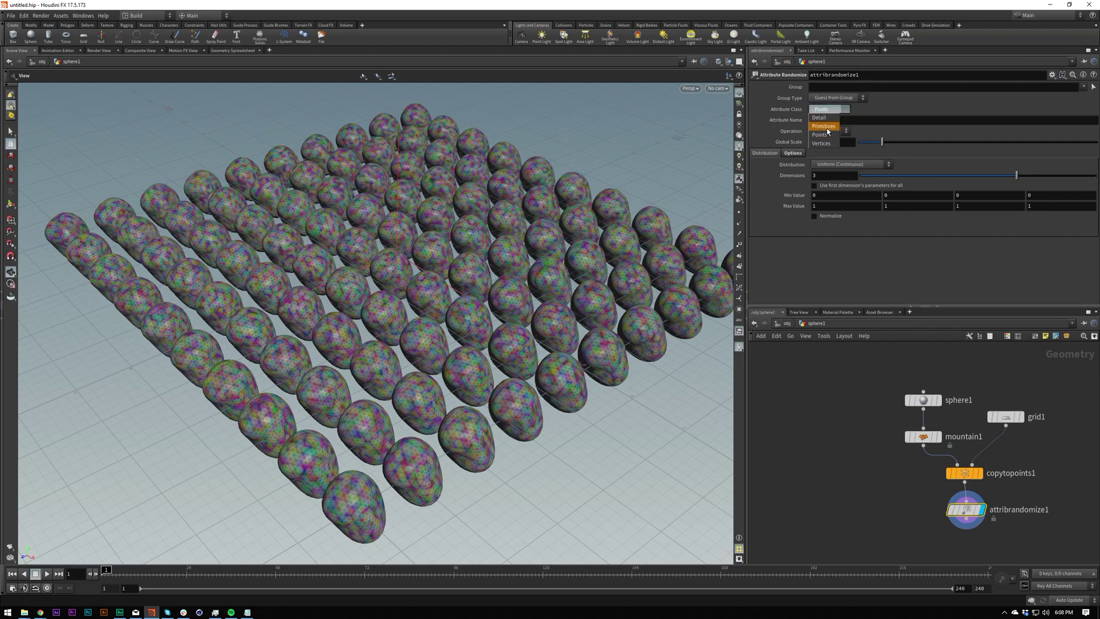
# Examine the random colours on the faces of the copied shapes, up close and across the whole grid
pyautogui.moveTo(461, 265); pyautogui.dragTo(639, 125, button='right')
pyautogui.moveTo(639, 126); pyautogui.dragTo(435, 344)
pyautogui.moveTo(435, 344); pyautogui.dragTo(341, 217, button='middle')
pyautogui.moveTo(398, 168); pyautogui.dragTo(465, 283, button='middle')
pyautogui.moveTo(465, 282); pyautogui.dragTo(471, 267, button='right')
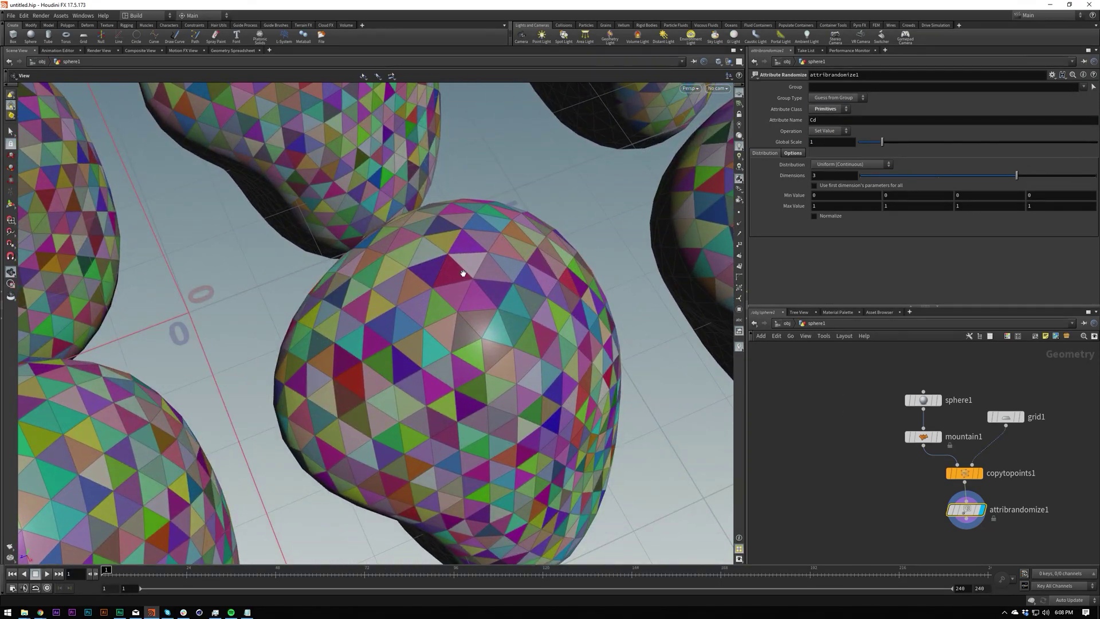
pyautogui.press('s')
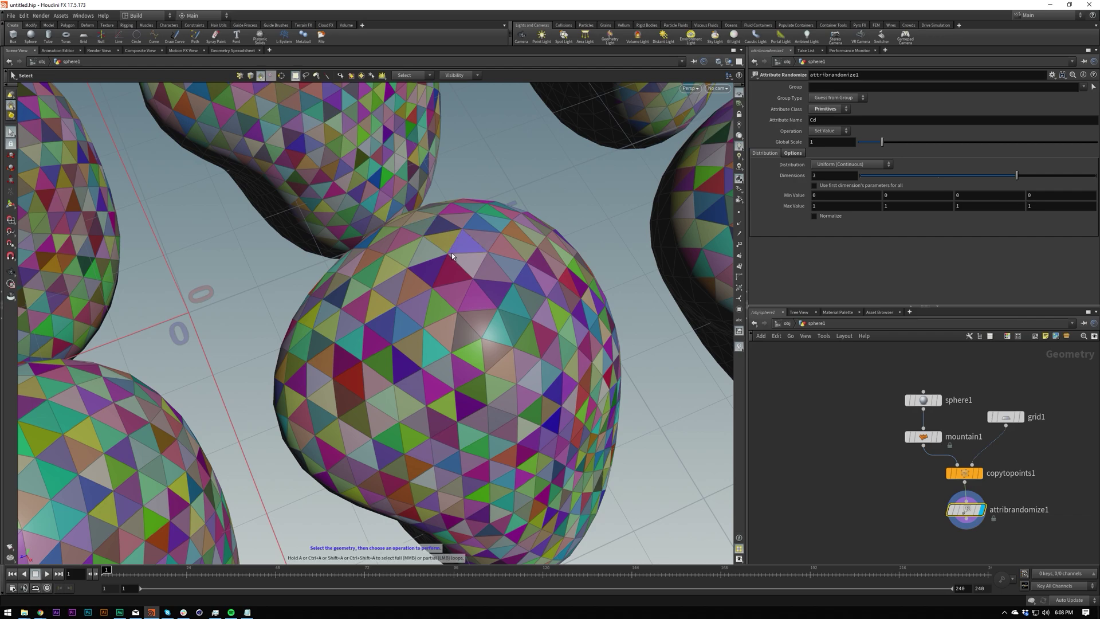
pyautogui.click(264, 79)
pyautogui.keyDown('alt'); pyautogui.moveTo(475, 295); pyautogui.dragTo(387, 370, button='right'); pyautogui.keyUp('alt')
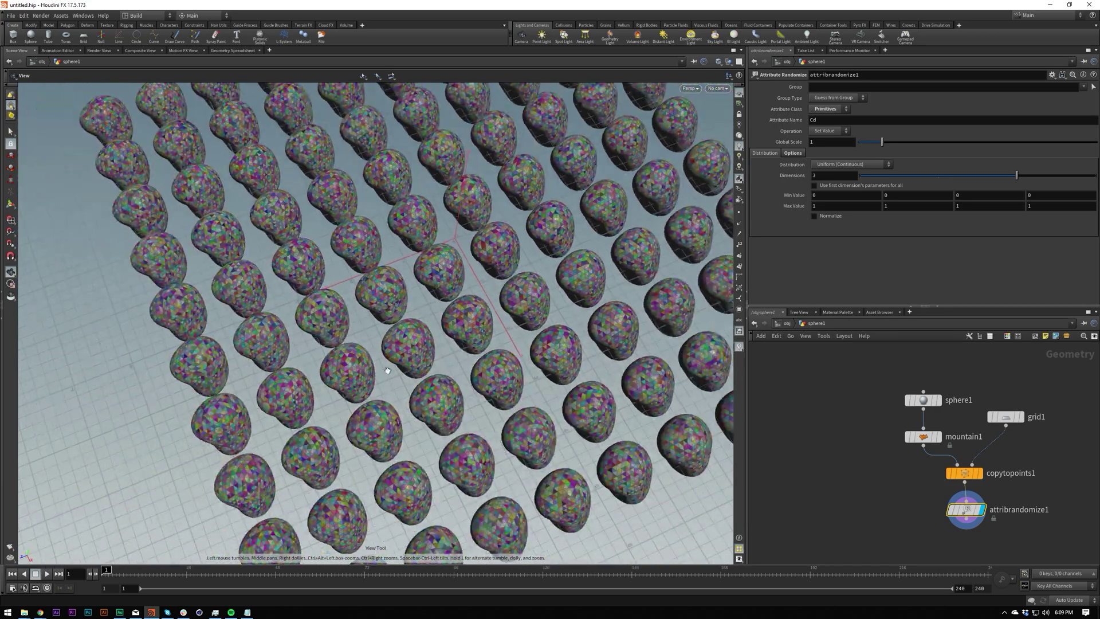
pyautogui.keyDown('alt'); pyautogui.moveTo(387, 370); pyautogui.dragTo(461, 253); pyautogui.keyUp('alt')
pyautogui.keyDown('alt'); pyautogui.moveTo(462, 252); pyautogui.dragTo(395, 281, button='right'); pyautogui.keyUp('alt')
pyautogui.keyDown('alt'); pyautogui.moveTo(395, 280); pyautogui.dragTo(430, 356); pyautogui.keyUp('alt')
pyautogui.keyDown('alt'); pyautogui.moveTo(429, 356); pyautogui.dragTo(470, 358, button='right'); pyautogui.keyUp('alt')
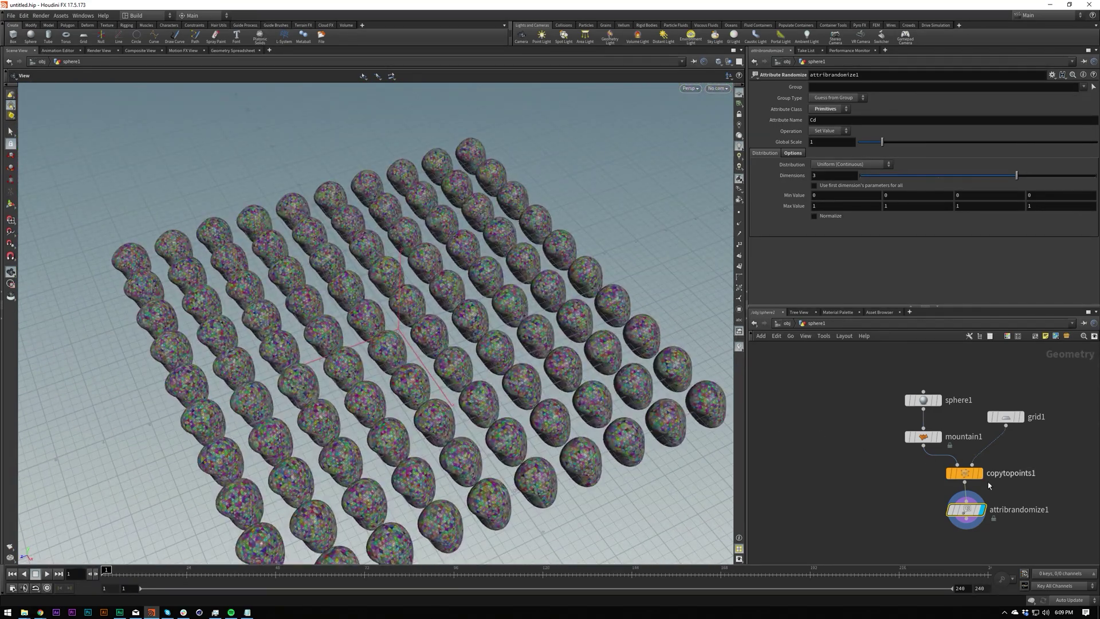
# Move the Attribute Randomize node between the grid and the displayed Copy to Points node, with attribute class Points
pyautogui.moveTo(966, 509); pyautogui.dragTo(986, 453)
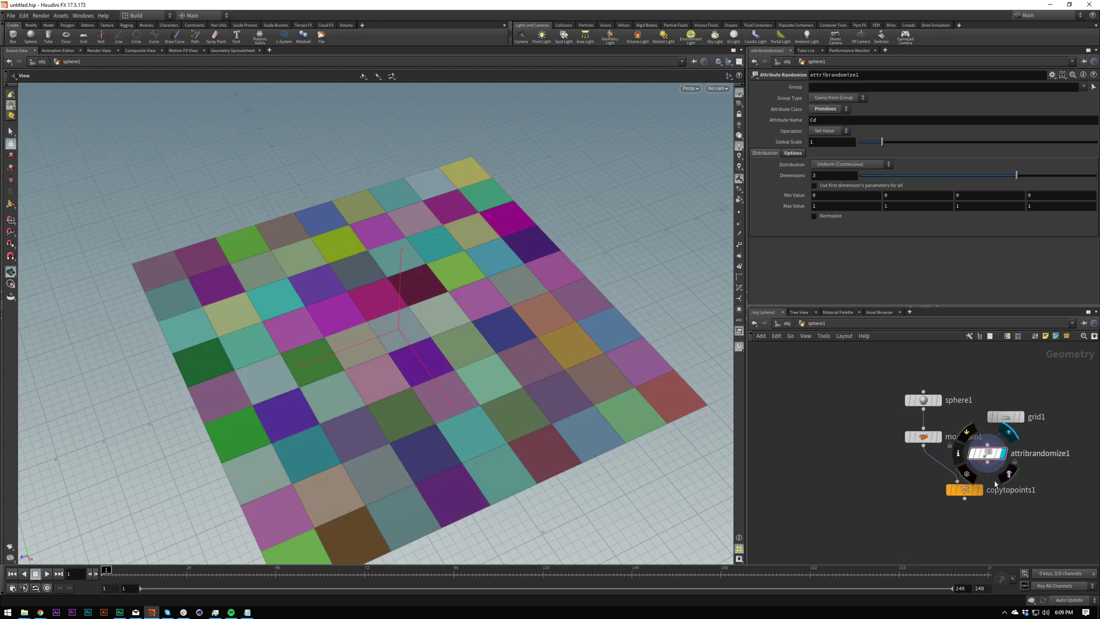
pyautogui.click(969, 489)
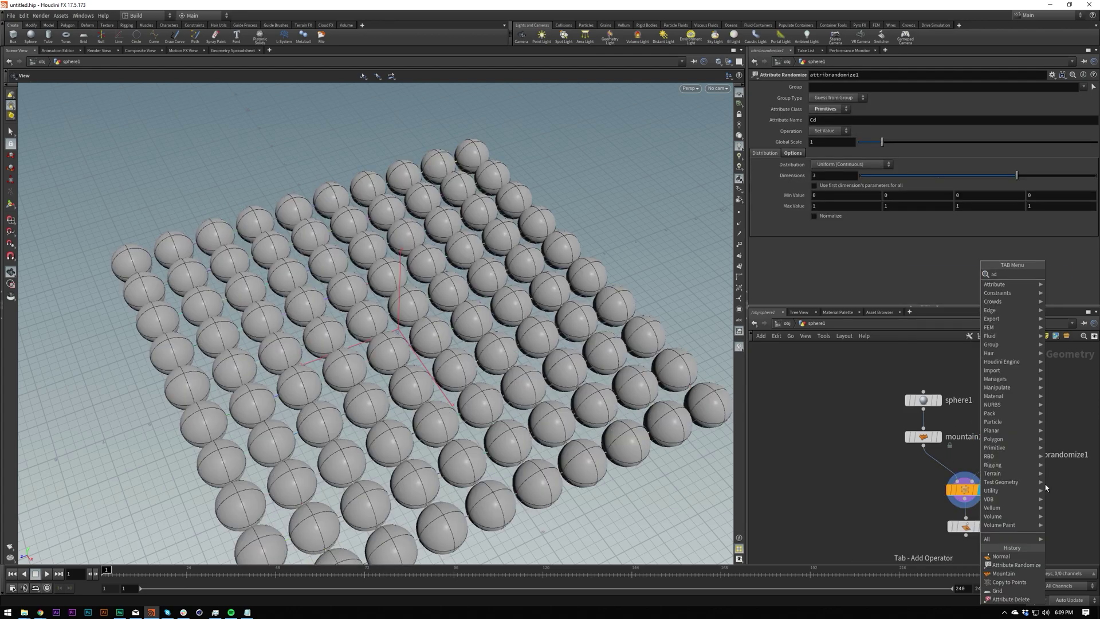
pyautogui.press('Escape')
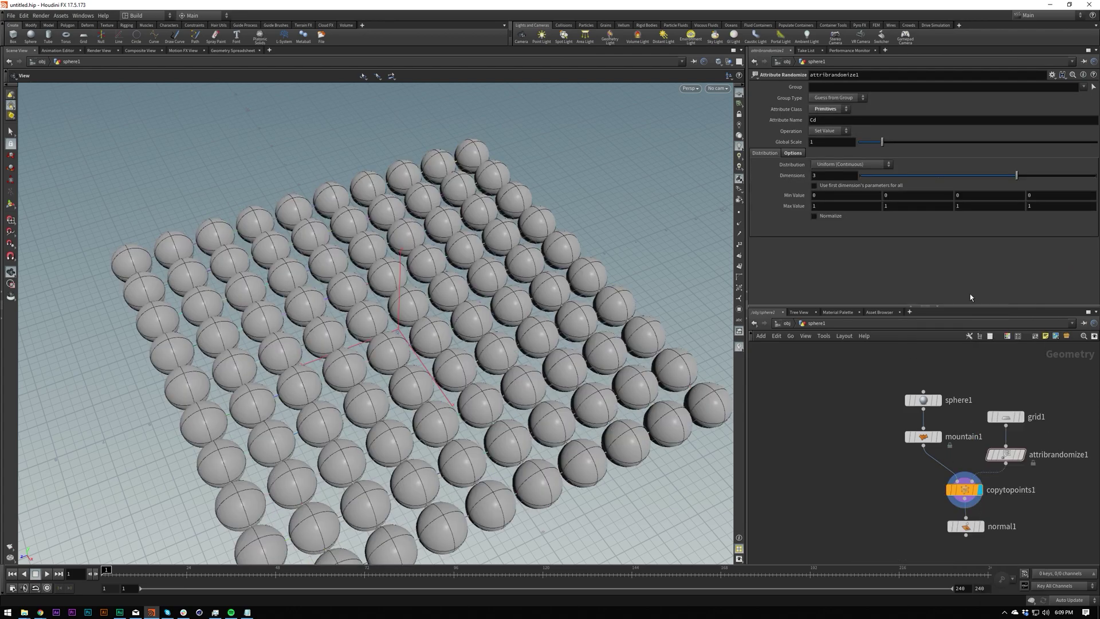
pyautogui.click(829, 108)
pyautogui.click(827, 137)
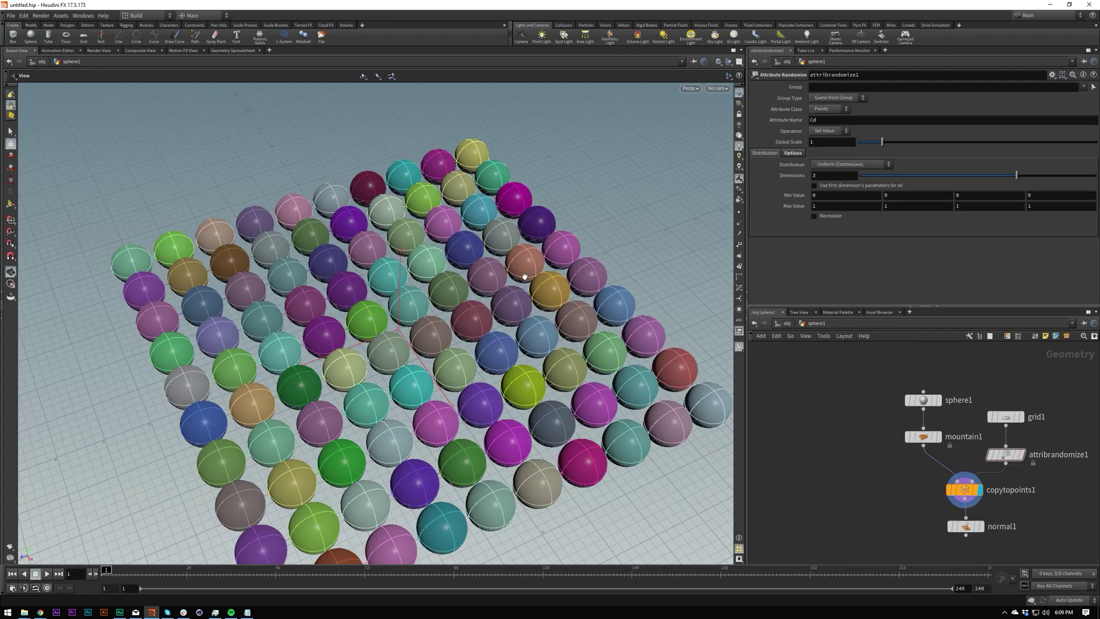
# Set the sphere's primitive type back to Polygon
pyautogui.moveTo(1037, 551); pyautogui.dragTo(1022, 499, button='middle')
pyautogui.click(911, 351)
pyautogui.click(837, 87)
pyautogui.click(838, 98)
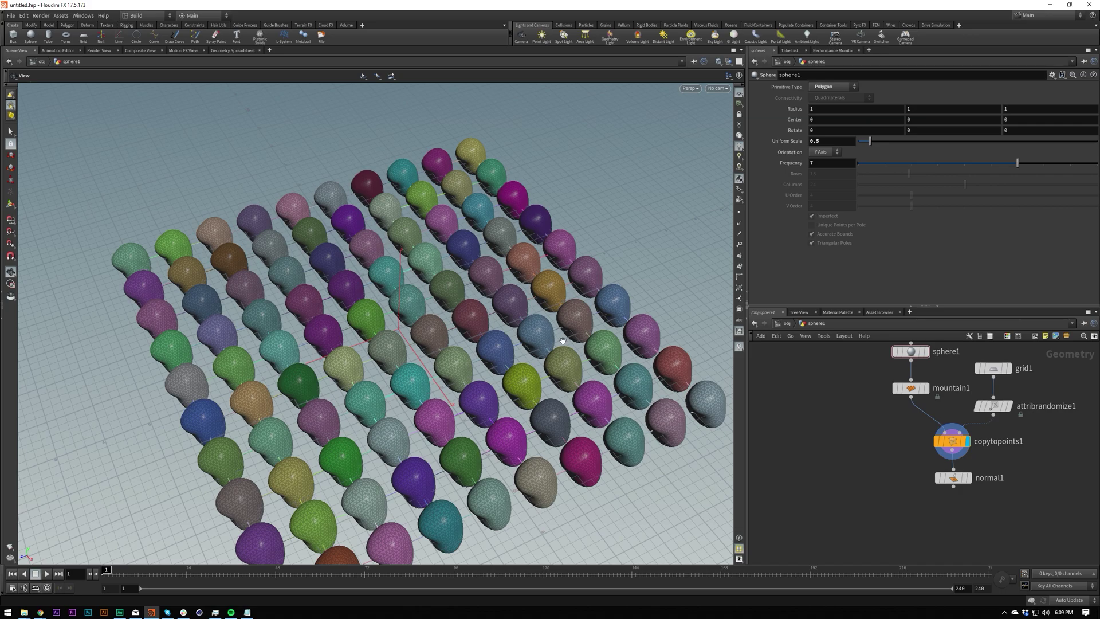
# Move the Attribute Randomize node back below Copy to Points, set its class to Primitives and display it
pyautogui.moveTo(1005, 410); pyautogui.dragTo(961, 461)
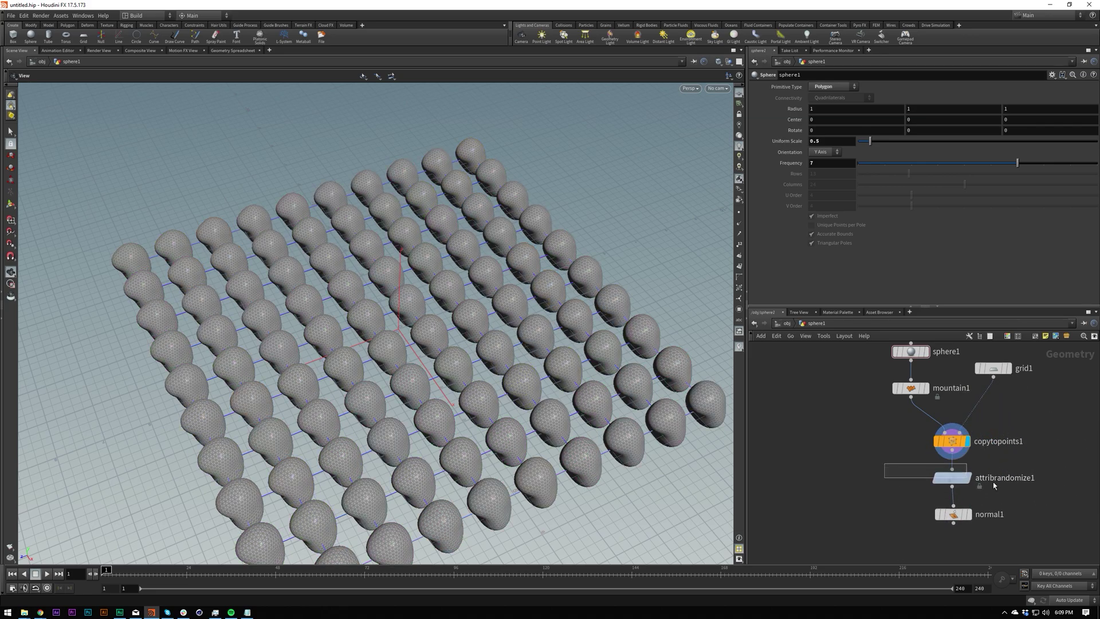
pyautogui.click(950, 477)
pyautogui.click(828, 109)
pyautogui.click(823, 126)
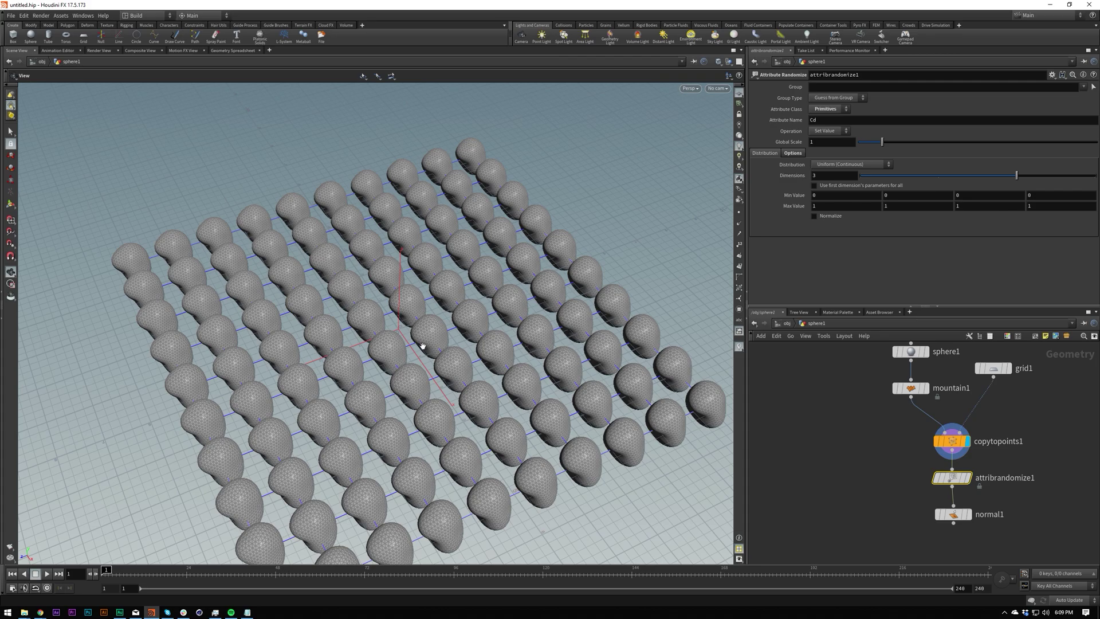
pyautogui.click(968, 477)
pyautogui.scroll(5, 487, 305)
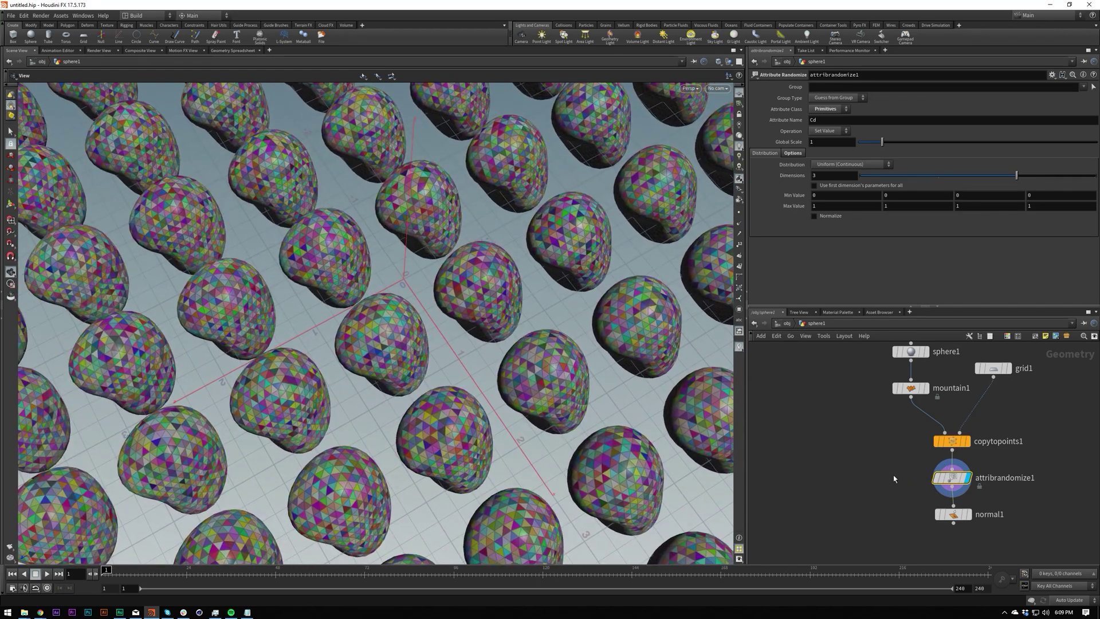
# Replace the Normal node below Attribute Randomize with an Assemble node
pyautogui.click(953, 514)
pyautogui.press('Delete')
pyautogui.press('Tab')
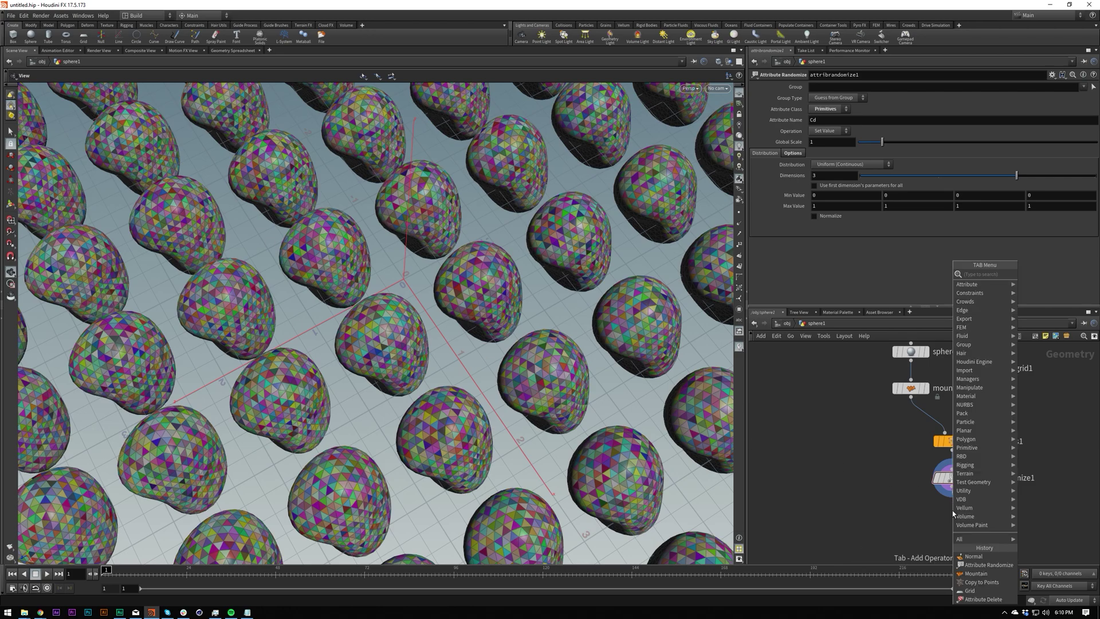
pyautogui.write('ass')
pyautogui.press('Return')
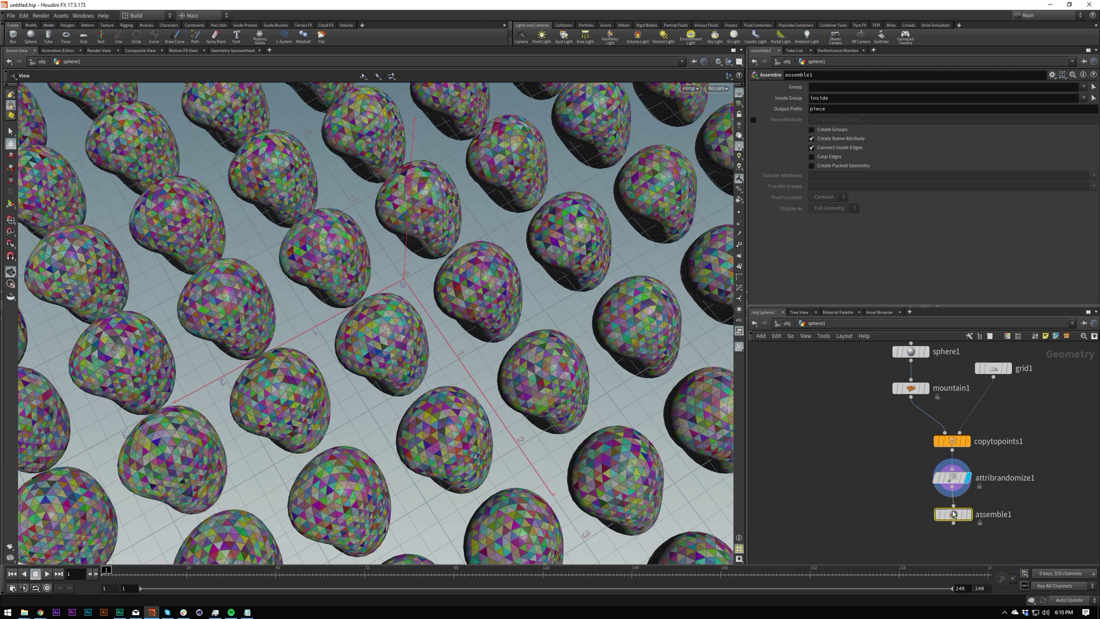
pyautogui.click(952, 518)
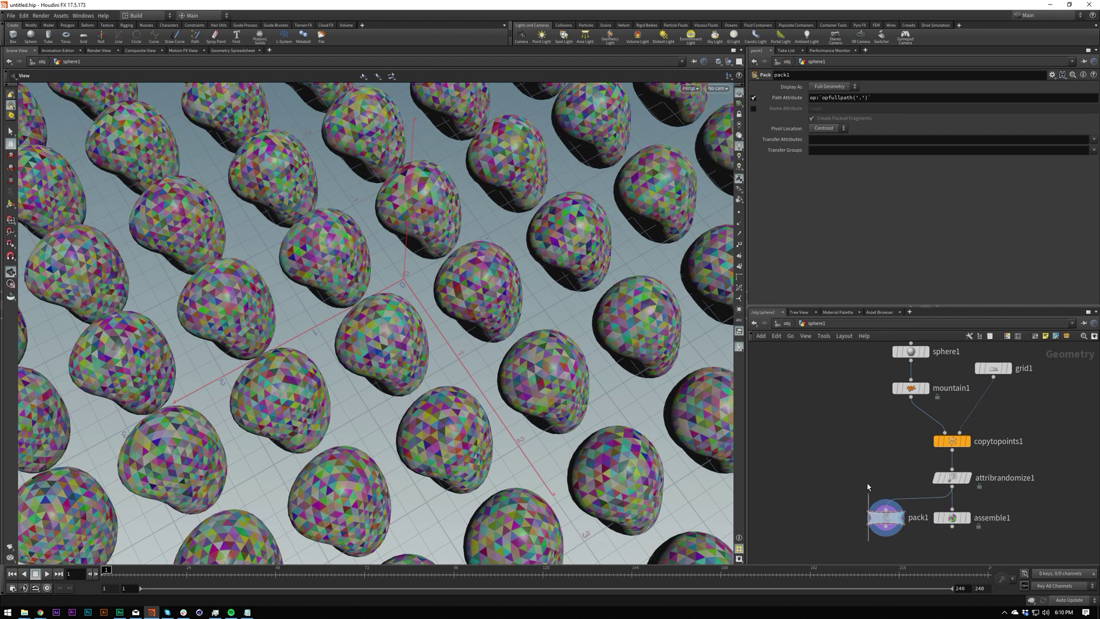
# Compare the primitive attributes of the Pack node and the displayed Assemble node in the geometry spreadsheet
pyautogui.click(232, 52)
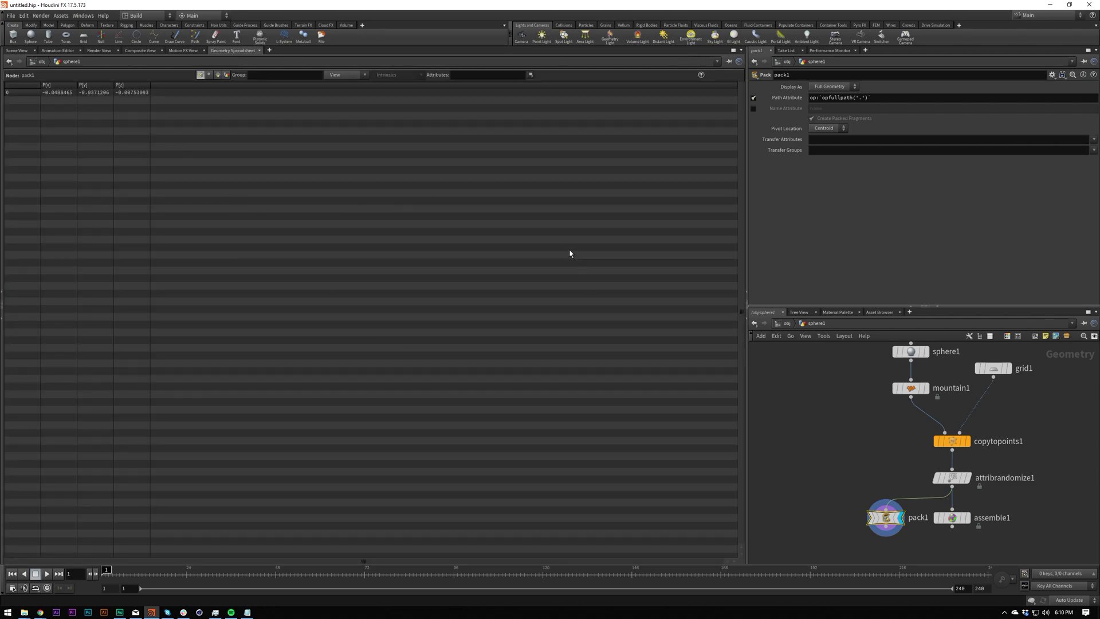
pyautogui.click(218, 75)
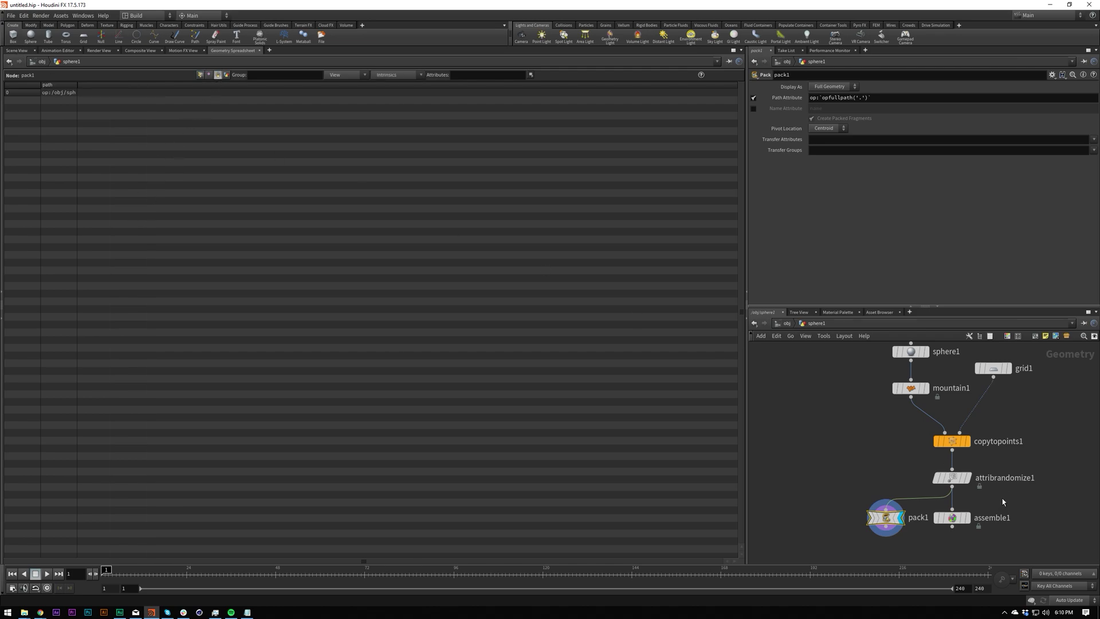
pyautogui.click(934, 519)
pyautogui.scroll(-7, 206, 228)
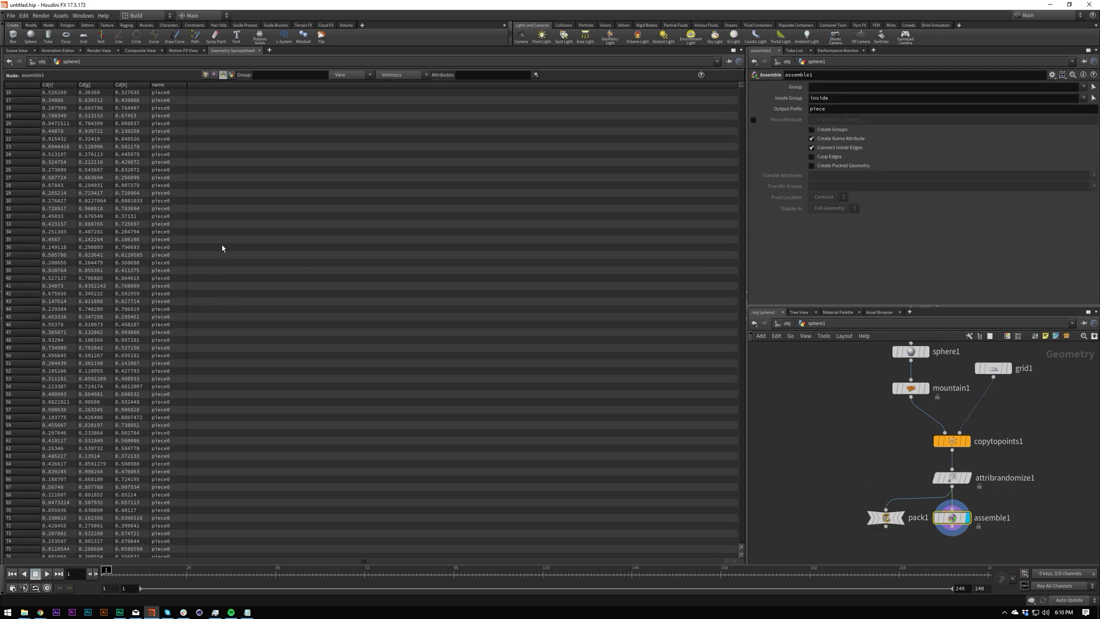
# Enable Create Packed Geometry on the Assemble node and compare its node info with that of Attribute Randomize
pyautogui.click(842, 165)
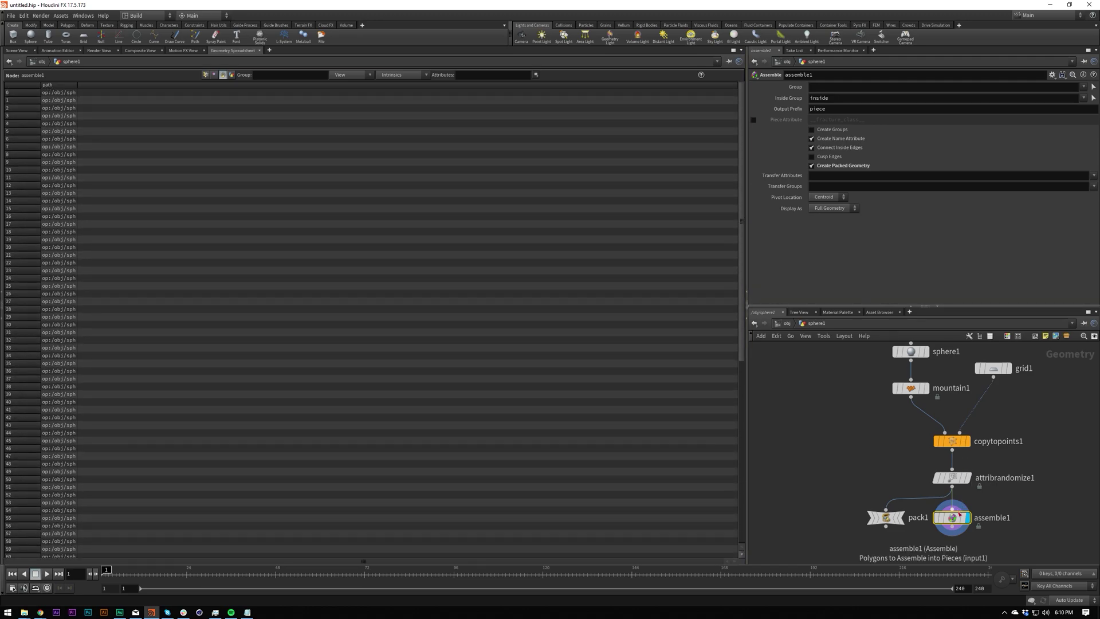
pyautogui.middleClick(952, 478)
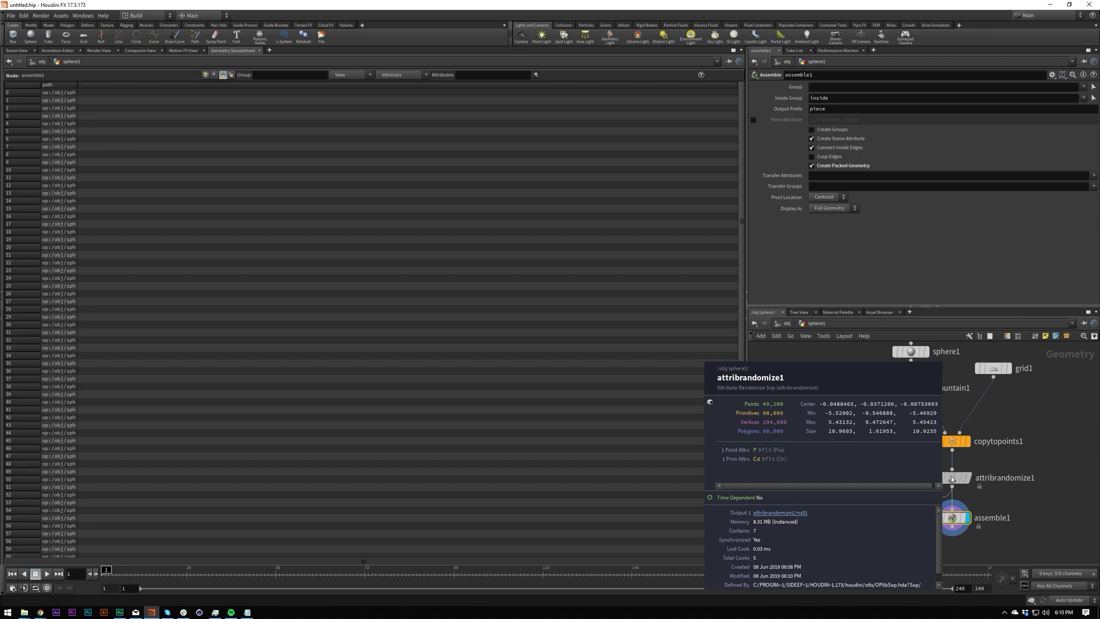
pyautogui.middleClick(956, 525)
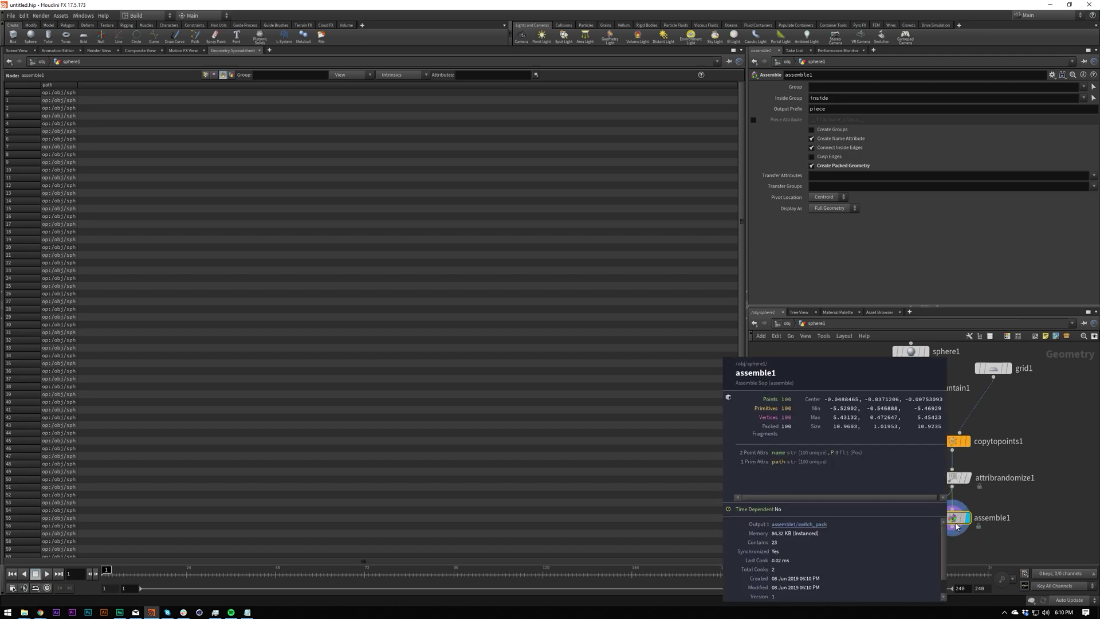
# Examine the packed pieces up close in the scene view with point display turned on
pyautogui.click(17, 51)
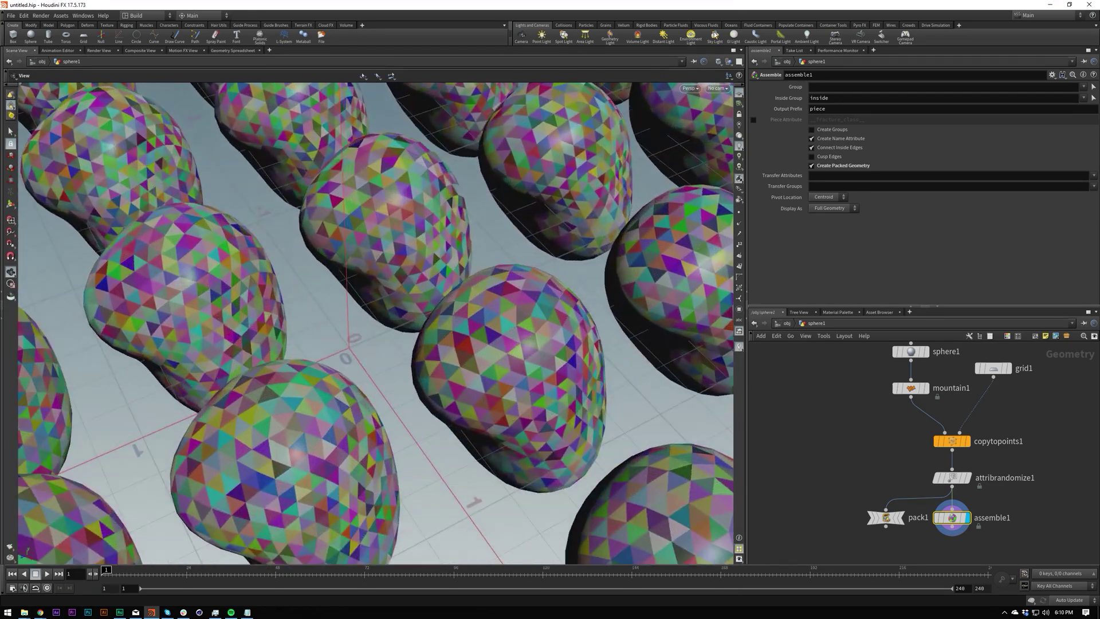
pyautogui.scroll(10, 551, 198)
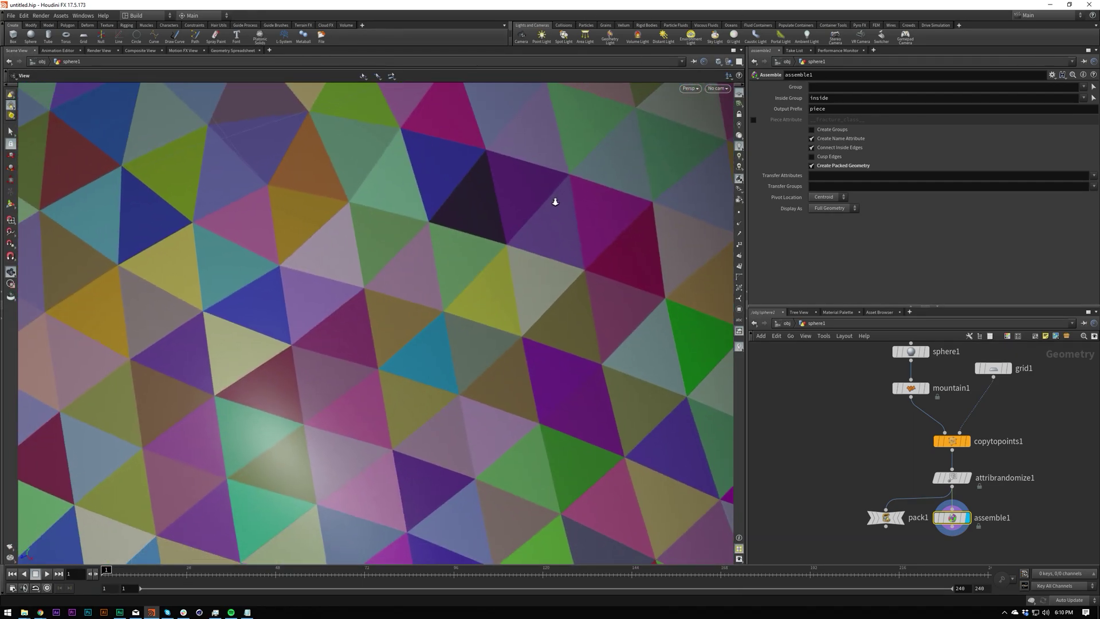
pyautogui.moveTo(555, 202); pyautogui.dragTo(551, 201, button='right')
pyautogui.click(738, 212)
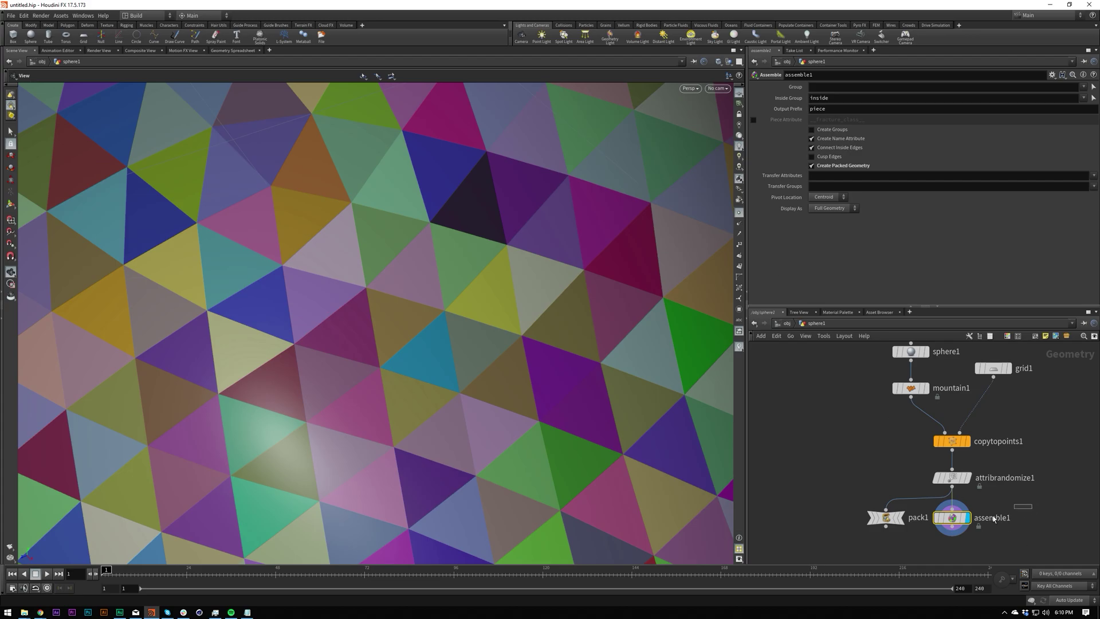
pyautogui.moveTo(490, 347); pyautogui.dragTo(491, 321, button='right')
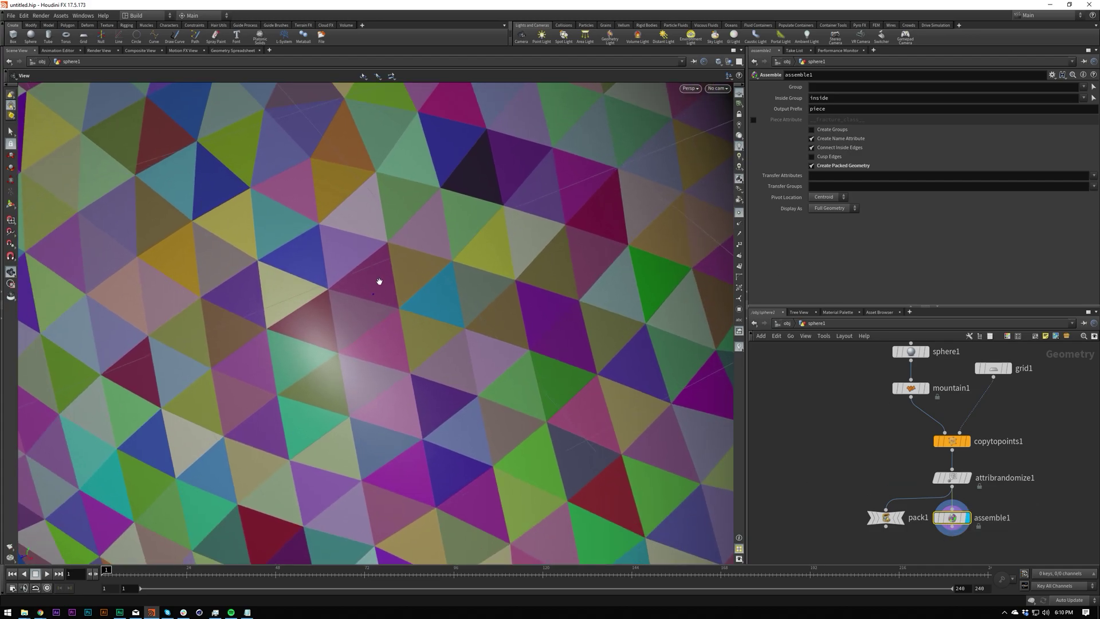
pyautogui.scroll(-15, 432, 336)
# Move the Attribute Randomize node from above to below the Assemble node, display it and show its seed options
pyautogui.moveTo(963, 480)
pyautogui.moveTo(963, 480); pyautogui.dragTo(1059, 505)
pyautogui.moveTo(1019, 537); pyautogui.dragTo(999, 425, button='middle')
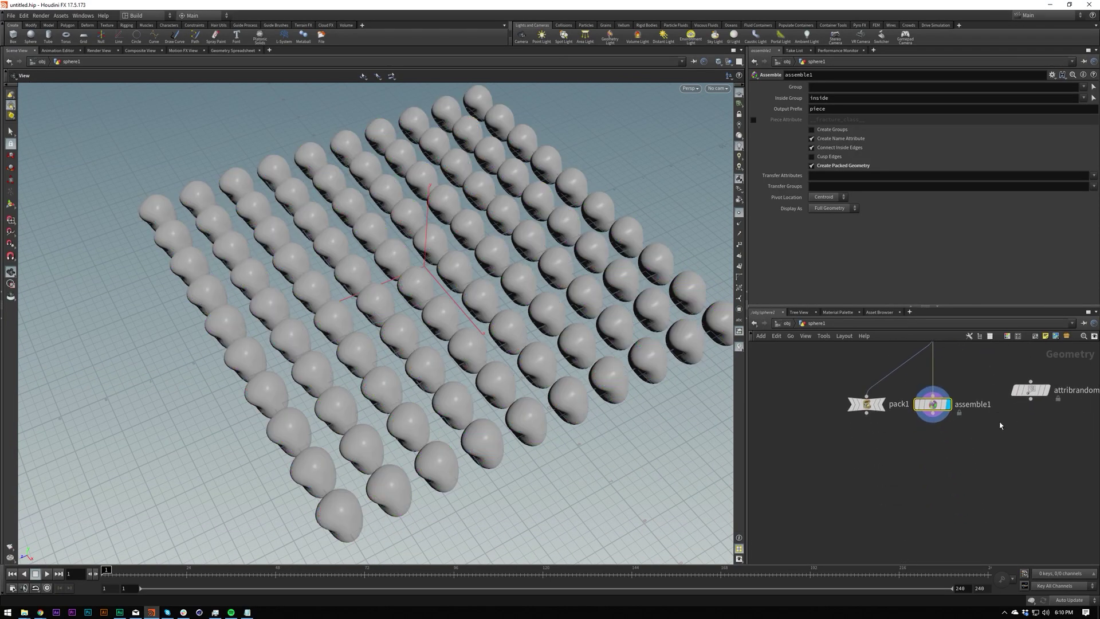
pyautogui.moveTo(1037, 391); pyautogui.dragTo(935, 440)
pyautogui.click(944, 450)
pyautogui.moveTo(923, 483); pyautogui.dragTo(964, 421)
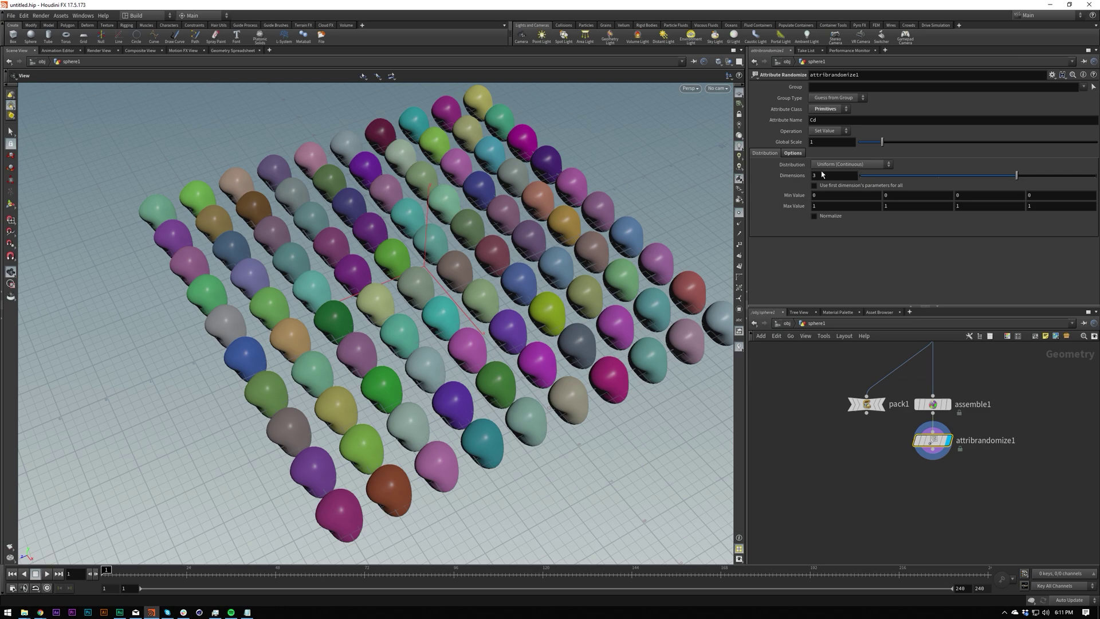
pyautogui.click(794, 153)
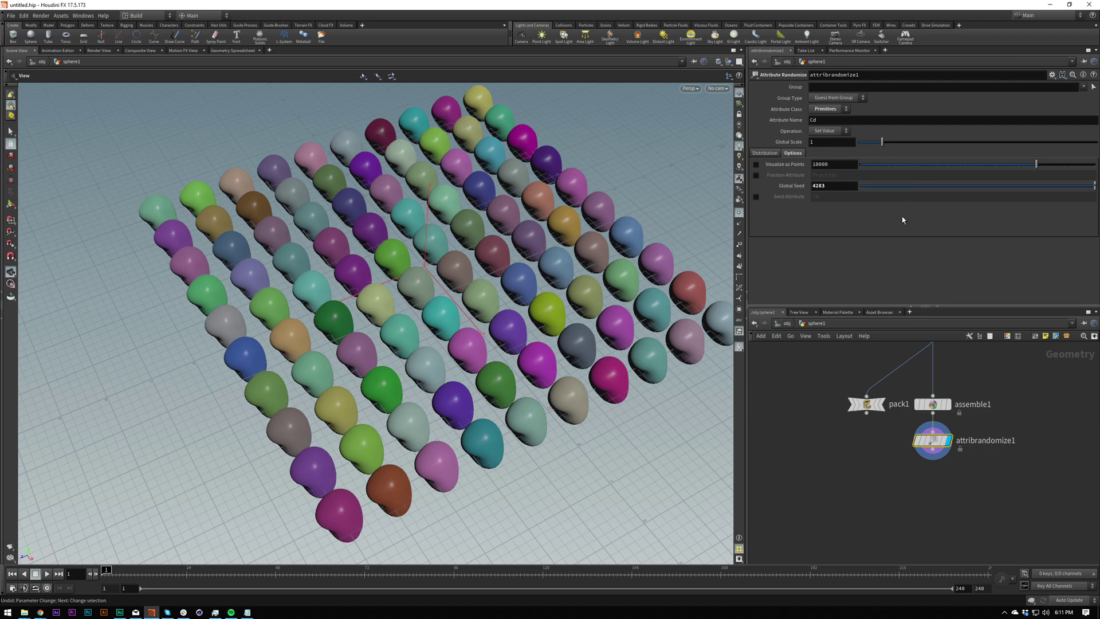
# Delete the unused Pack node beside Assemble and frame the whole network
pyautogui.moveTo(871, 406); pyautogui.dragTo(821, 497, button='middle')
pyautogui.click(819, 486)
pyautogui.press('Delete')
pyautogui.press('h')
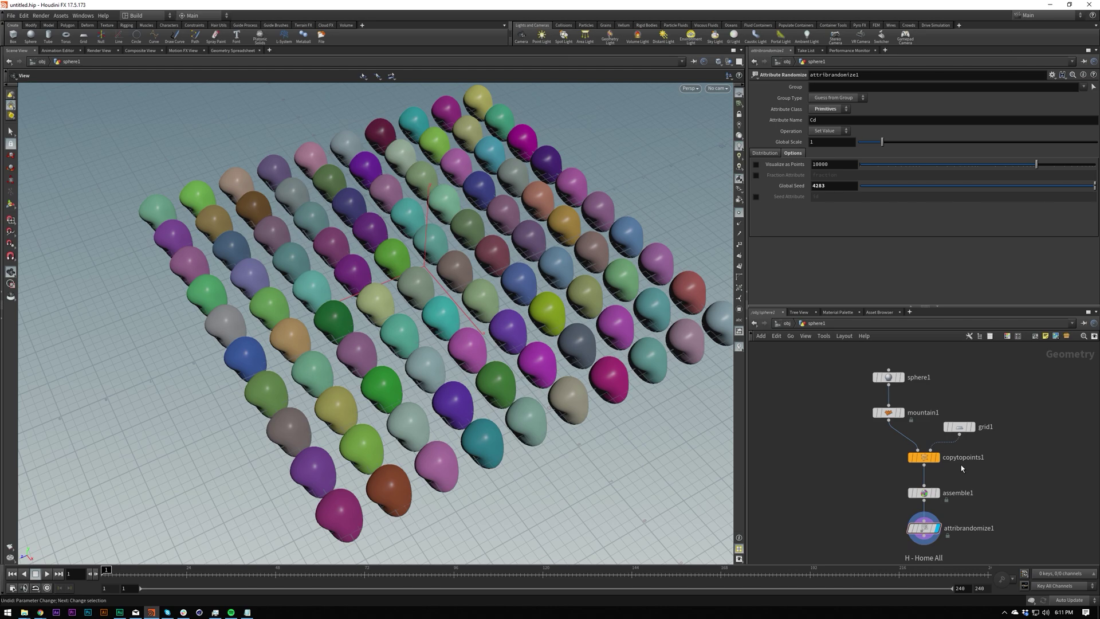
# Add and display a second Attribute Randomize node below the first, with attribute name P
pyautogui.moveTo(832, 506); pyautogui.dragTo(811, 463, button='middle')
pyautogui.click(903, 485)
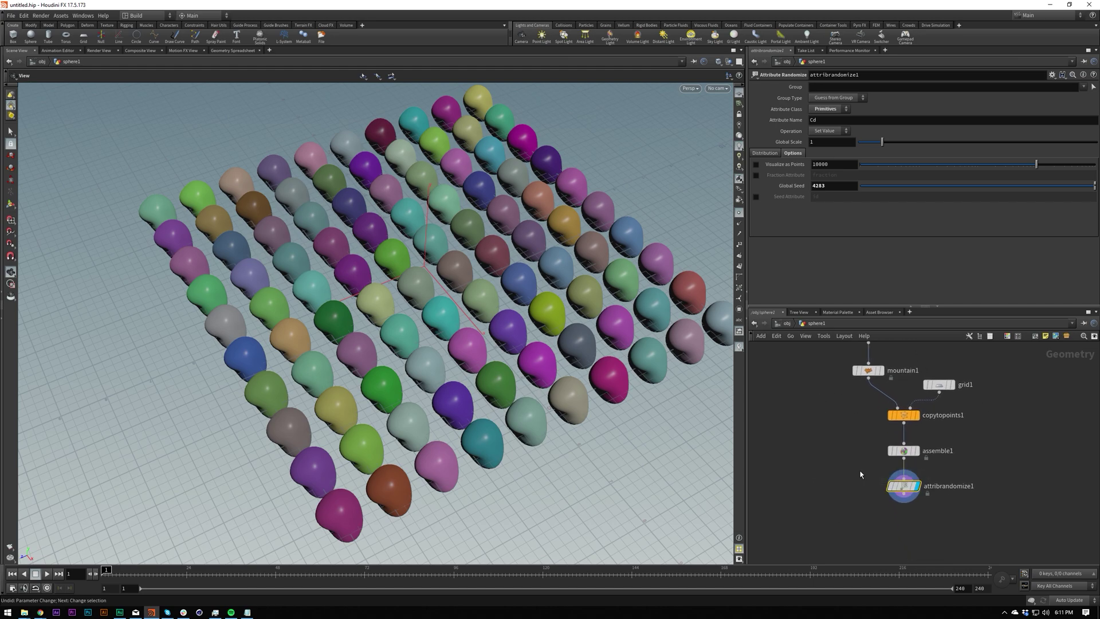
pyautogui.moveTo(870, 483); pyautogui.dragTo(845, 466, button='middle')
pyautogui.scroll(3, 842, 479)
pyautogui.click(895, 475)
pyautogui.press('Tab')
pyautogui.write('rand')
pyautogui.press('Return')
pyautogui.click(898, 499)
pyautogui.doubleClick(825, 120)
pyautogui.write('P')
pyautogui.press('Return')
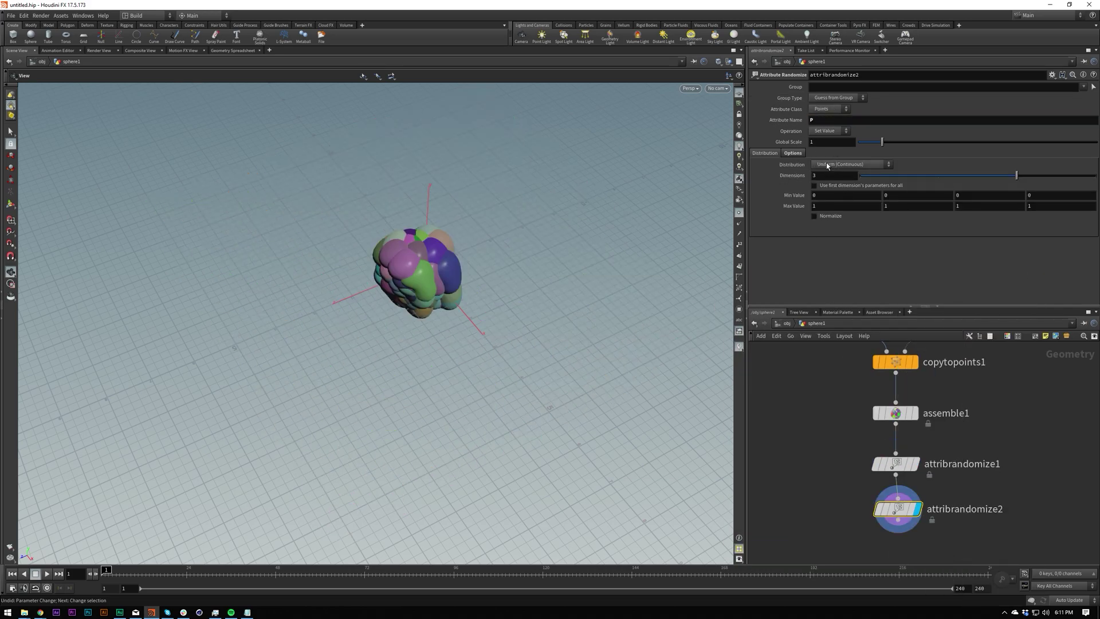
# Set the second Attribute Randomize node's operation to Add Value and its second maximum value to 5.2
pyautogui.click(828, 131)
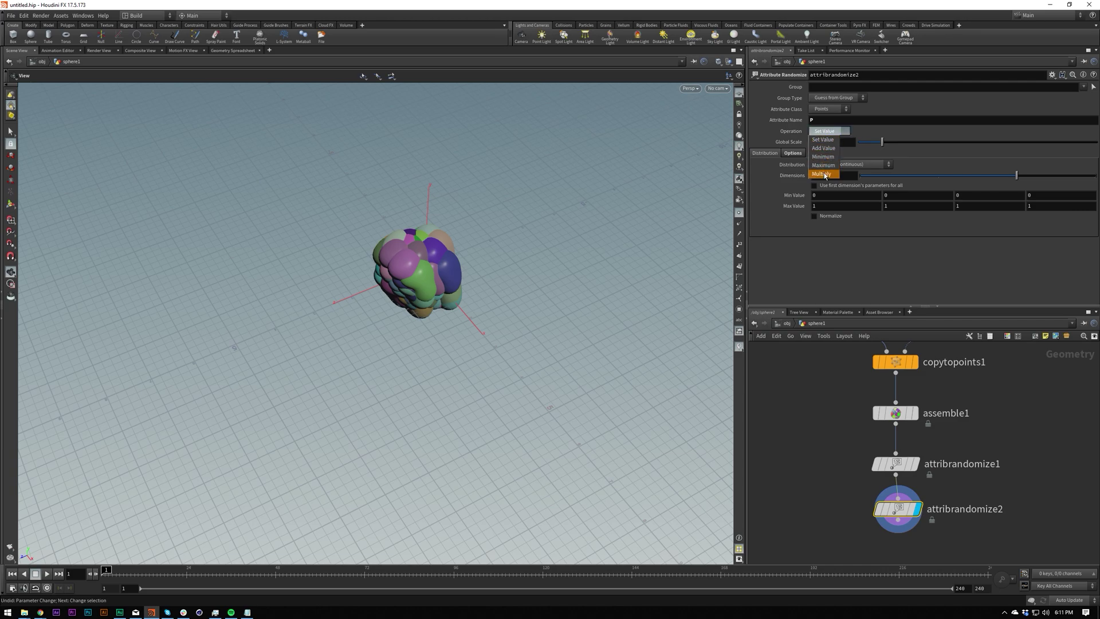
pyautogui.click(823, 148)
pyautogui.moveTo(902, 208); pyautogui.dragTo(997, 192, button='middle')
pyautogui.moveTo(630, 216); pyautogui.dragTo(488, 222)
pyautogui.scroll(-4, 475, 213)
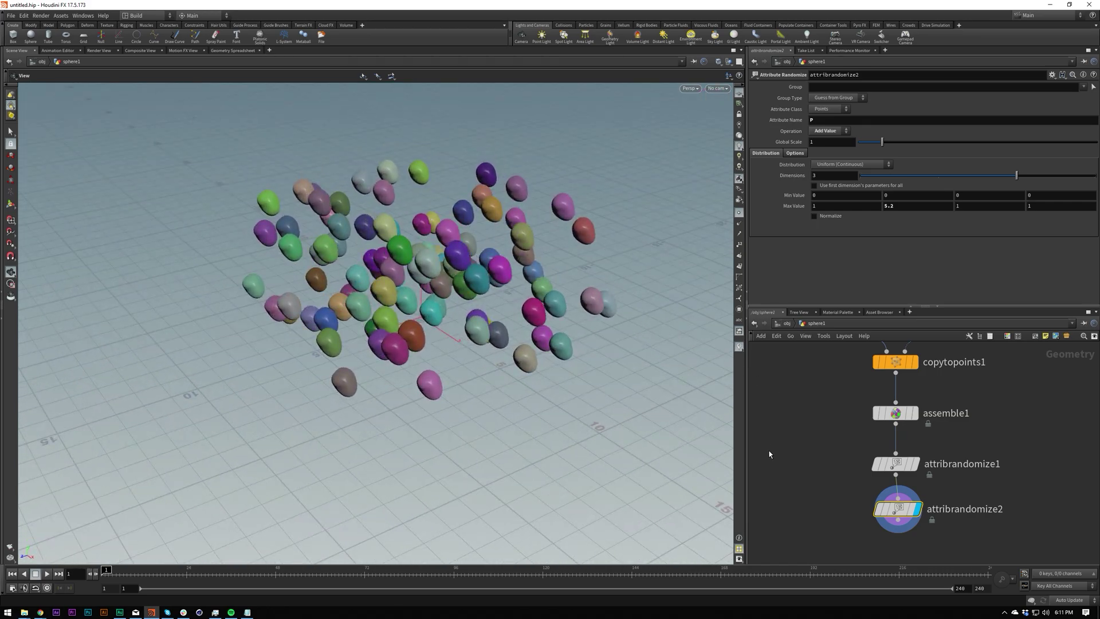
pyautogui.scroll(-3, 771, 445)
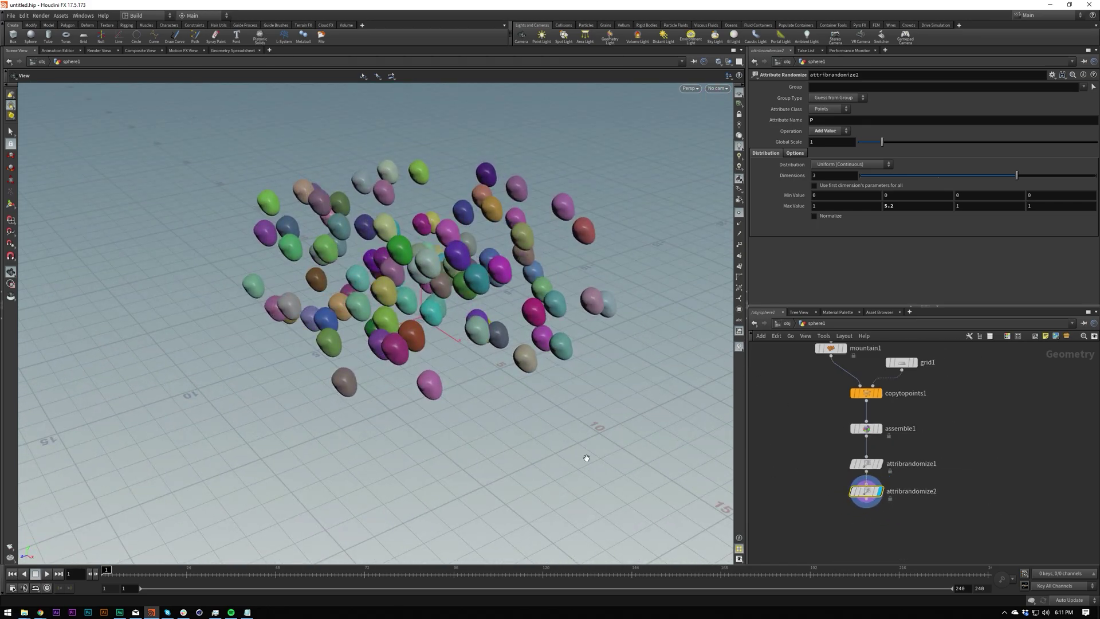
# Undo the addition of the second Attribute Randomize node and its position settings
pyautogui.hotkey('ctrl', 'z')
pyautogui.hotkey('ctrl', 'z')
pyautogui.hotkey('ctrl', 'z')
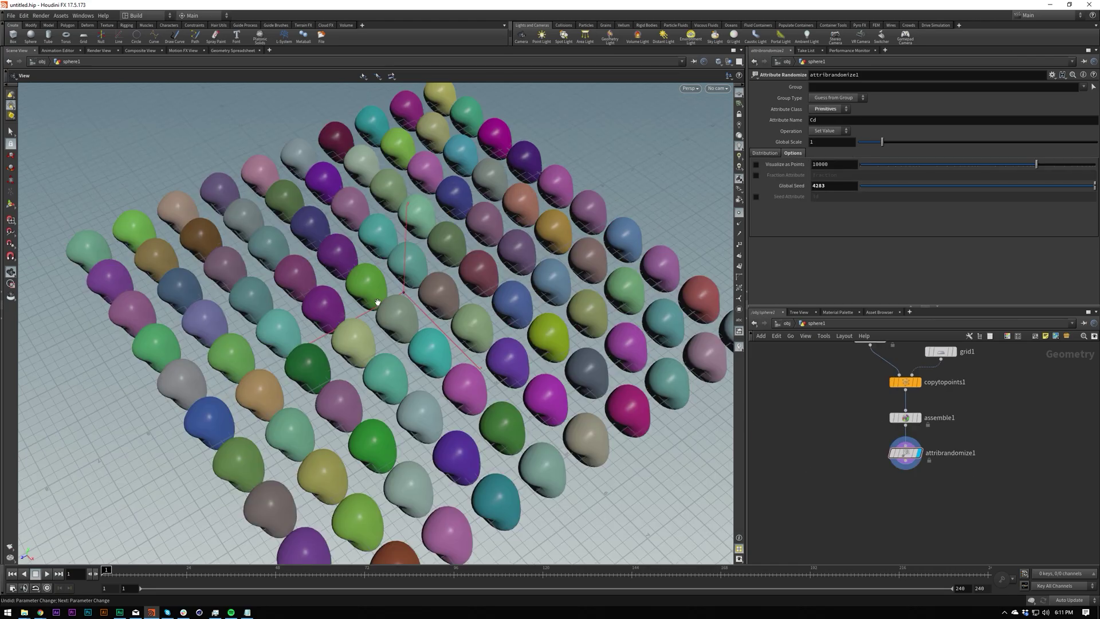
# Examine the coloured packed pieces from several angles in wireframe and shaded display
pyautogui.scroll(4, 401, 321)
pyautogui.press('w')
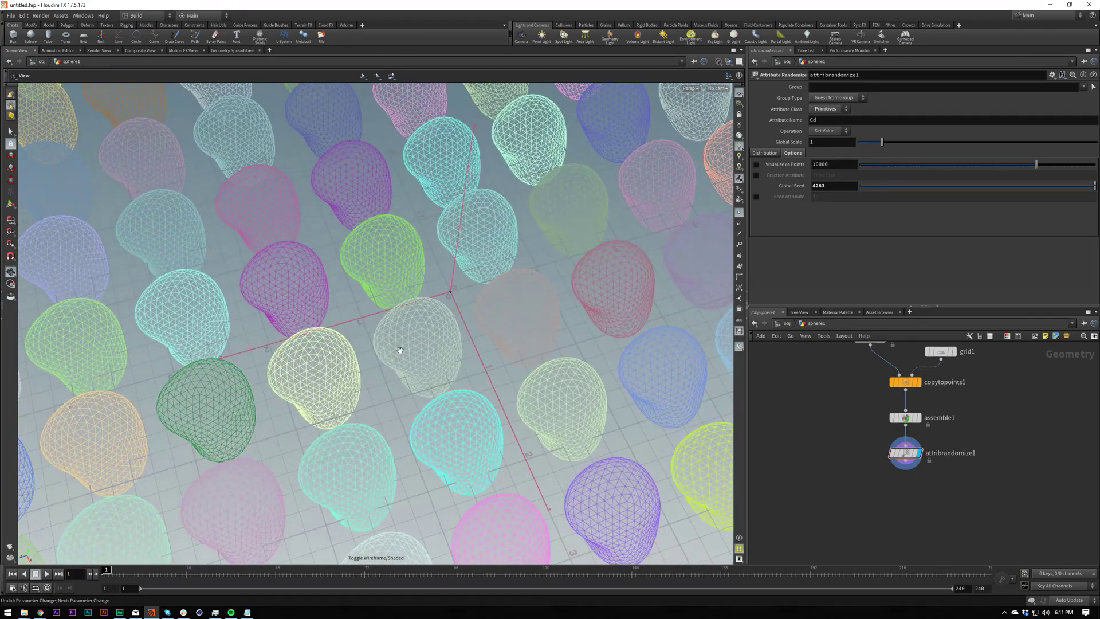
pyautogui.moveTo(399, 350); pyautogui.dragTo(511, 287, button='right')
pyautogui.press('w')
pyautogui.scroll(-5, 510, 288)
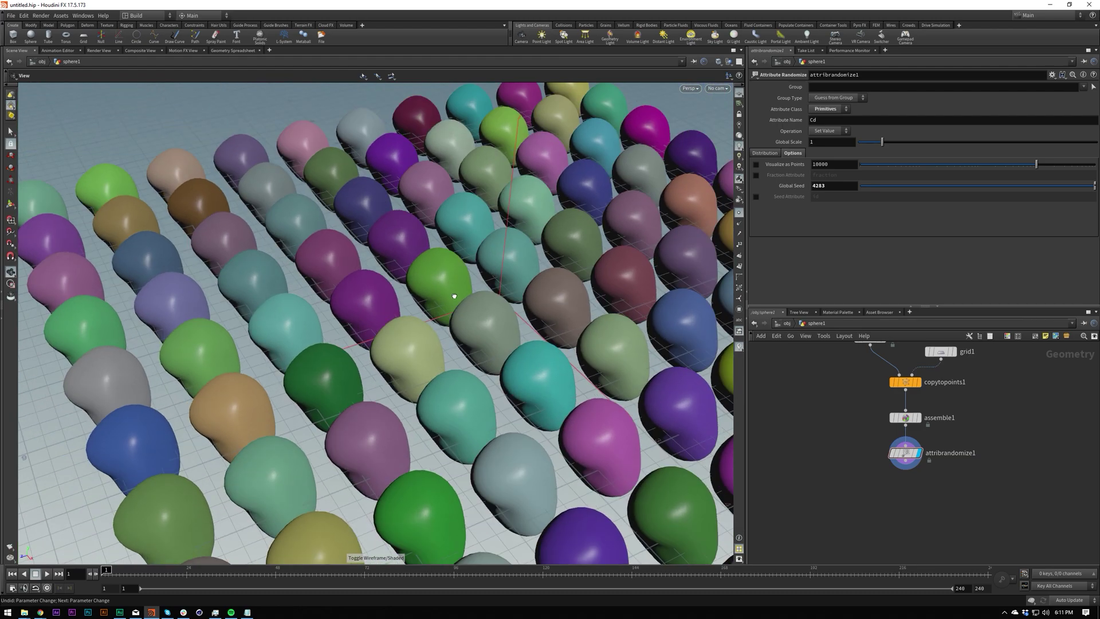
pyautogui.scroll(-4, 471, 381)
pyautogui.moveTo(471, 381); pyautogui.dragTo(431, 192)
pyautogui.moveTo(323, 389); pyautogui.dragTo(351, 307)
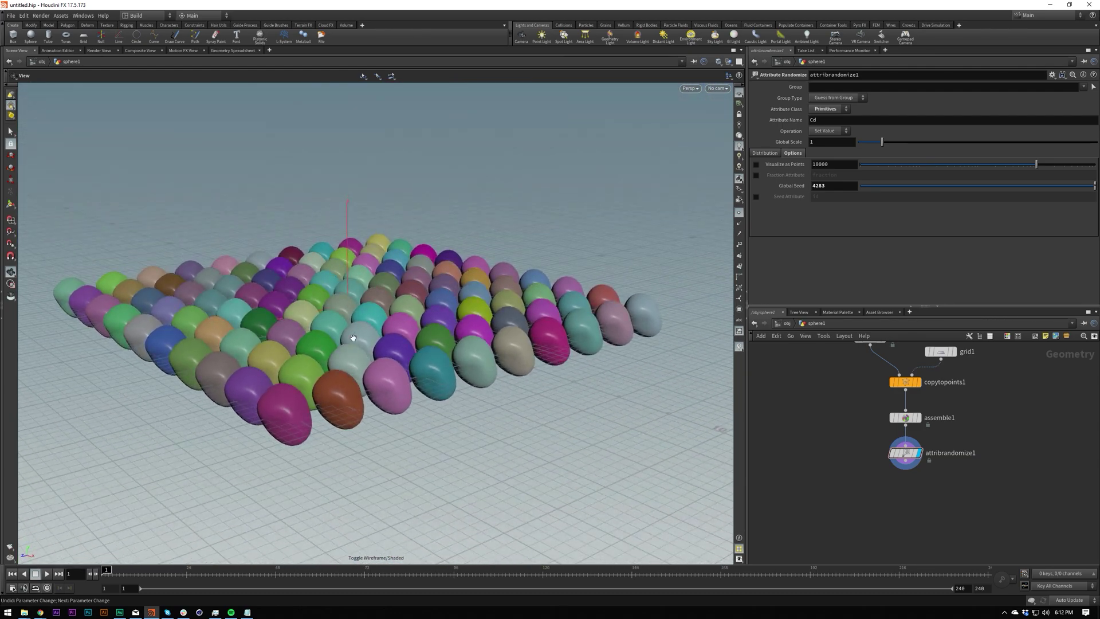
pyautogui.moveTo(469, 246); pyautogui.dragTo(456, 346)
# Add and display an Unpack node below Attribute Randomize, and turn off point display in the viewport
pyautogui.moveTo(897, 468); pyautogui.dragTo(898, 467, button='middle')
pyautogui.click(898, 466)
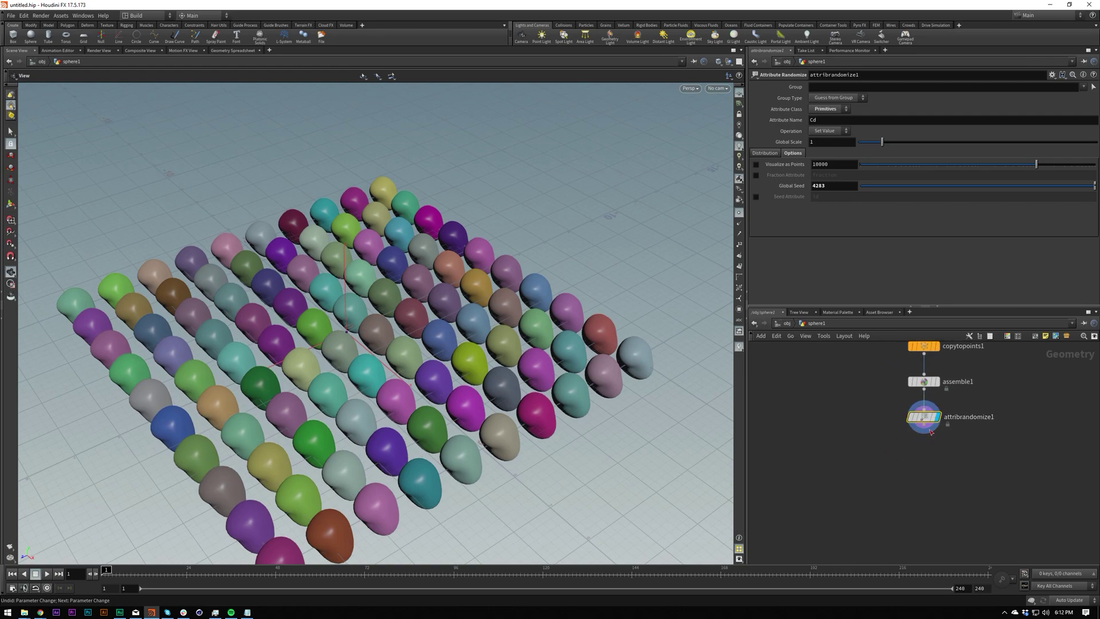
pyautogui.press('Tab')
pyautogui.write('unp')
pyautogui.press('Return')
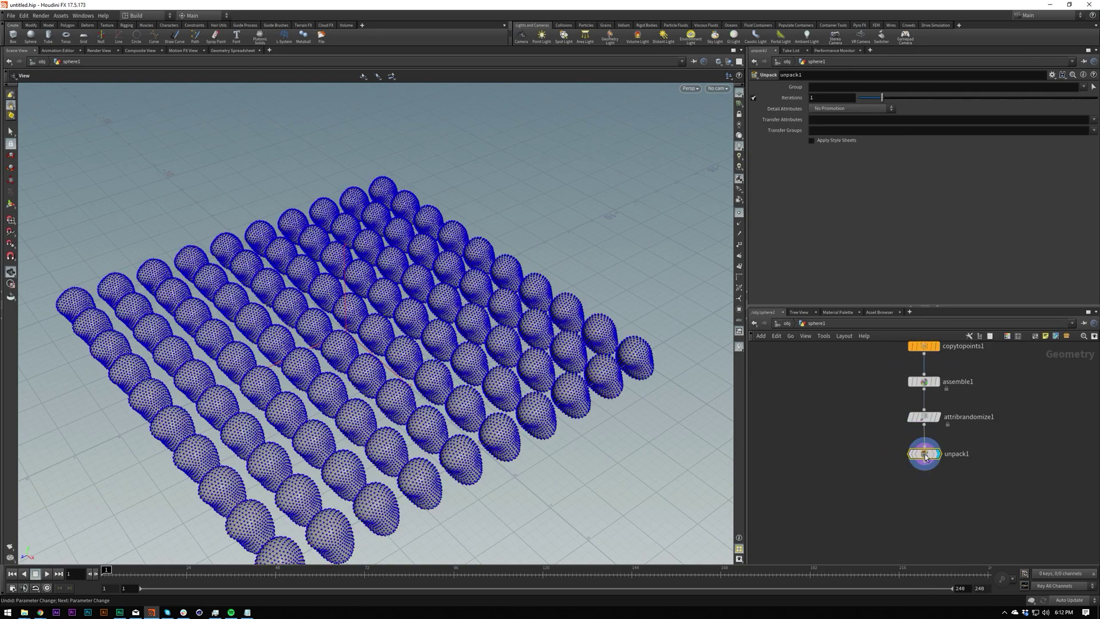
pyautogui.click(738, 213)
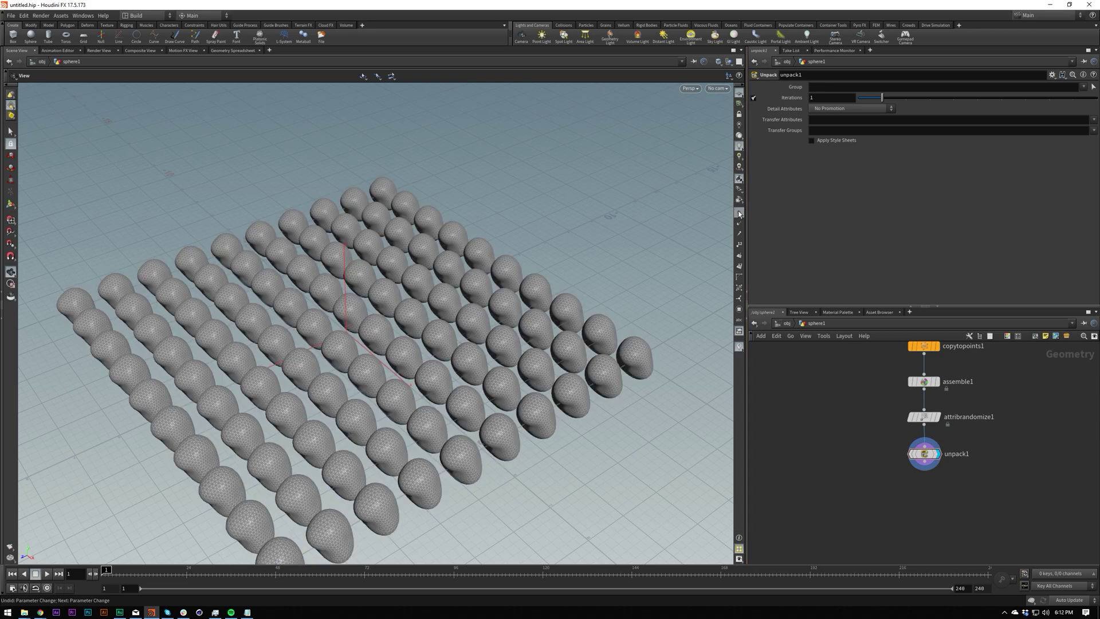
# Set both Transfer Attributes and Transfer Groups to * on the Unpack node
pyautogui.moveTo(626, 312); pyautogui.dragTo(621, 354)
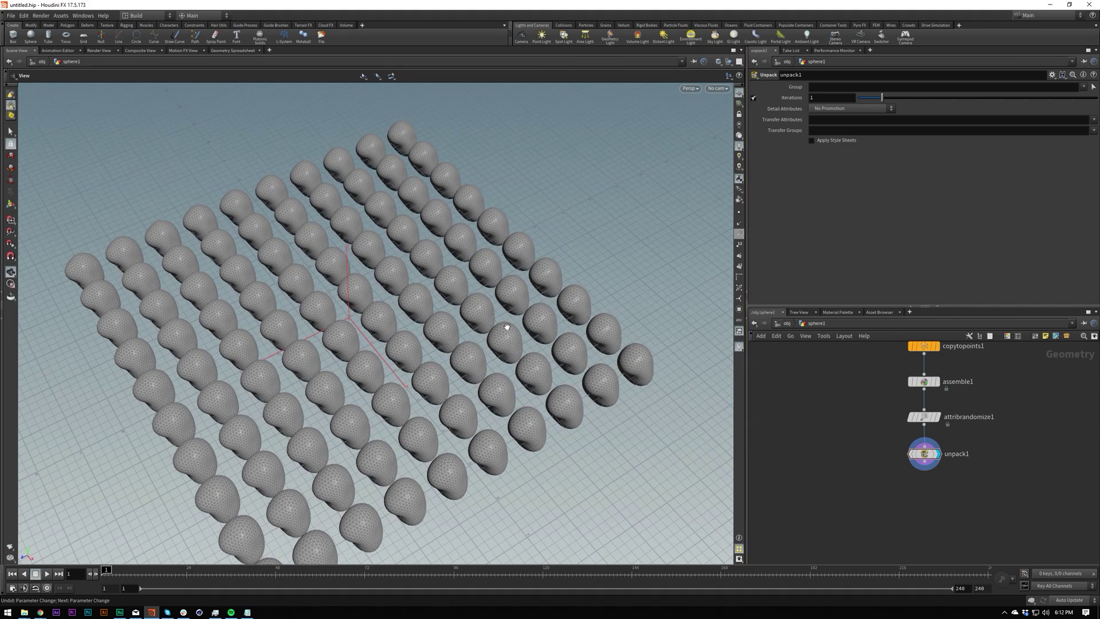
pyautogui.moveTo(437, 368); pyautogui.dragTo(485, 351, button='middle')
pyautogui.moveTo(485, 352); pyautogui.dragTo(630, 246, button='right')
pyautogui.click(962, 120)
pyautogui.write('*')
pyautogui.press('Tab')
pyautogui.write('*')
pyautogui.press('Return')
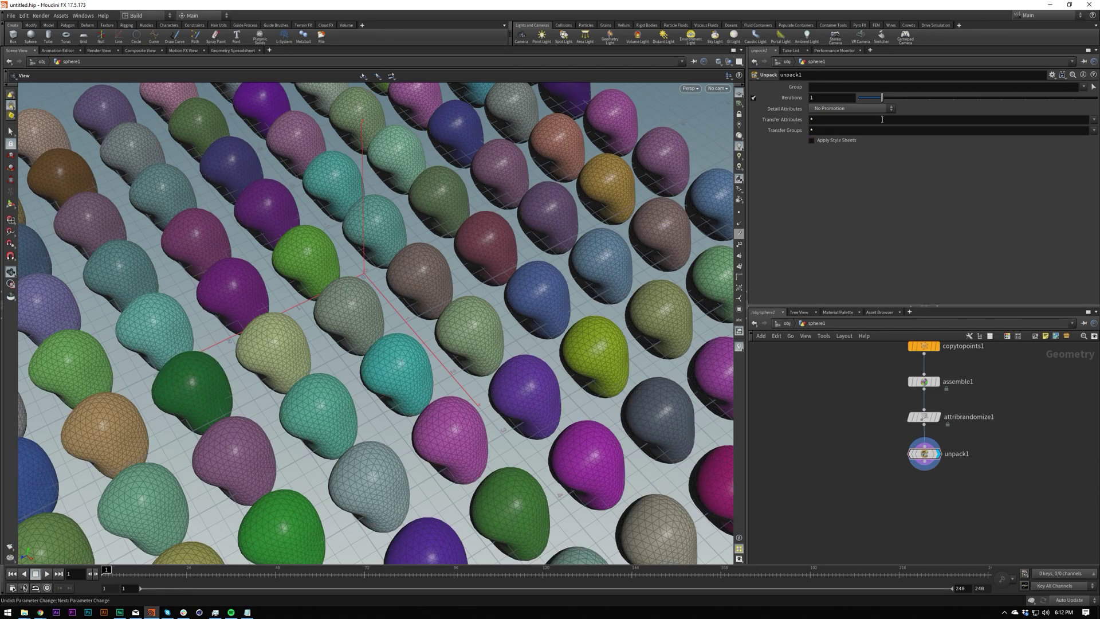
# Try to limit the Unpack node's transferred attributes to Cd
pyautogui.click(1092, 119)
pyautogui.click(977, 120)
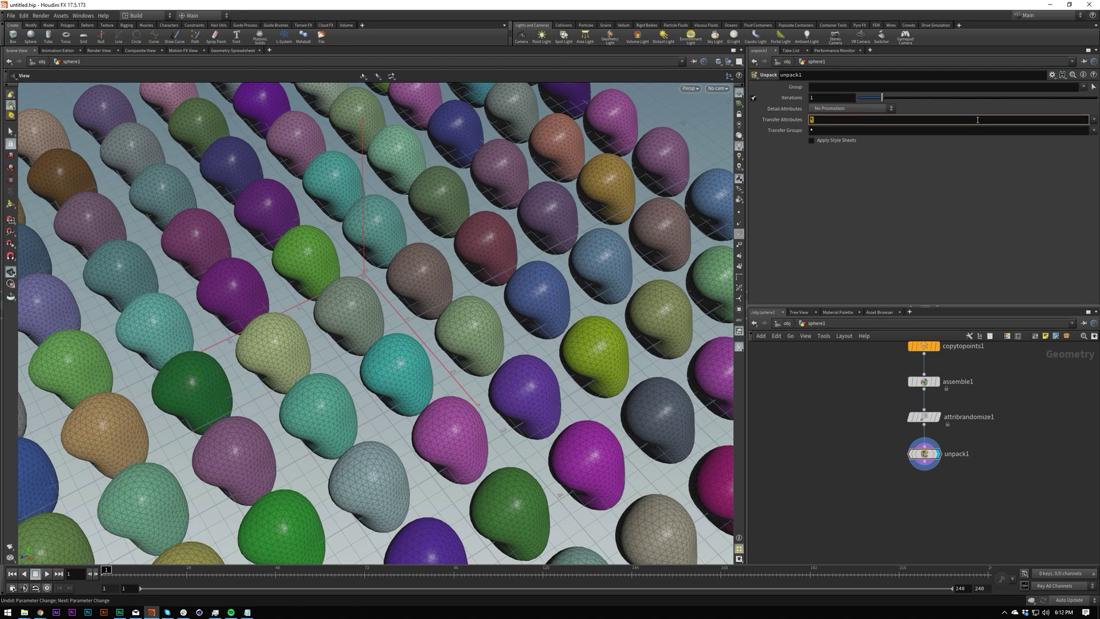
pyautogui.write('Cd')
pyautogui.press('Return')
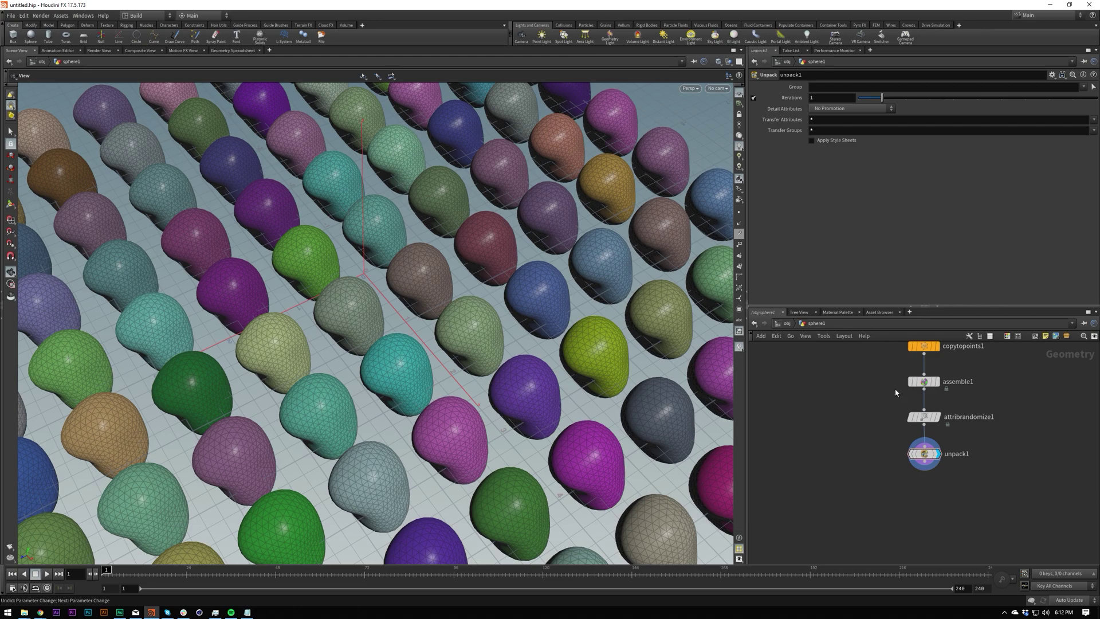
# Add a second Mountain node below the Unpack node and display it
pyautogui.press('h')
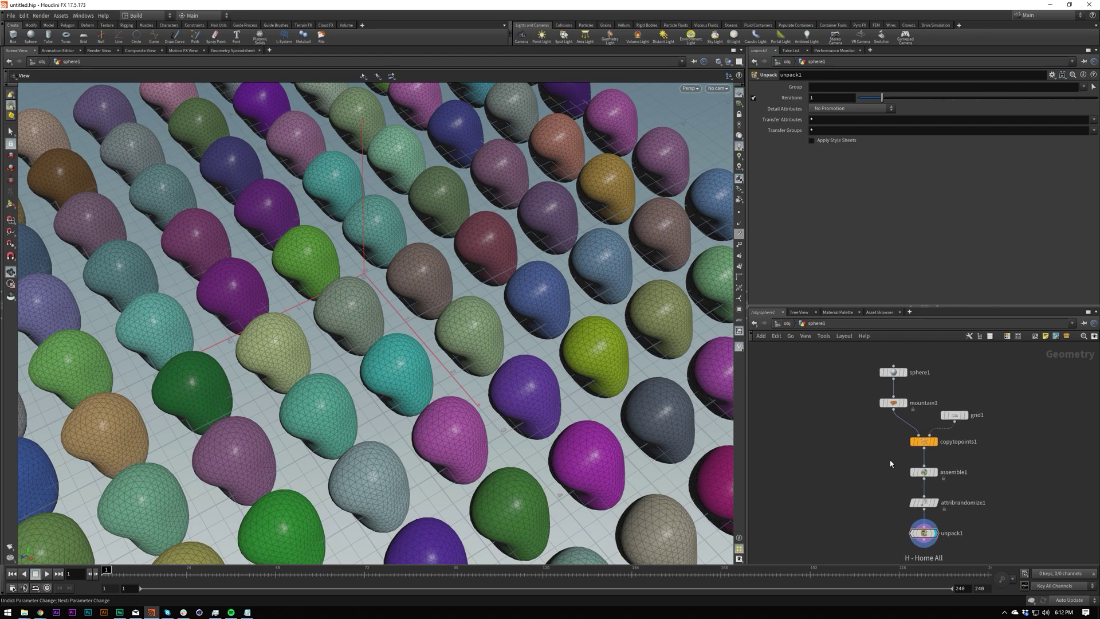
pyautogui.moveTo(897, 535); pyautogui.dragTo(878, 450, button='middle')
pyautogui.scroll(3, 878, 478)
pyautogui.press('Tab')
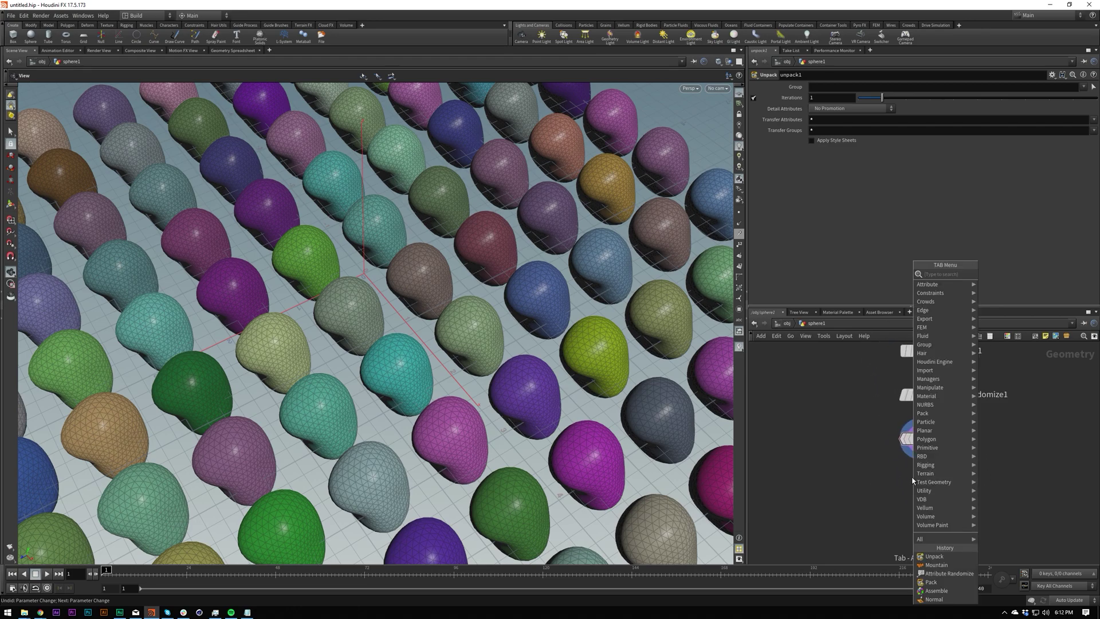
pyautogui.write('m o')
pyautogui.press('BackSpace')
pyautogui.press('BackSpace')
pyautogui.press('BackSpace')
pyautogui.write('mou')
pyautogui.press('Return')
pyautogui.click(912, 477)
pyautogui.click(928, 478)
# Set the second Mountain node's roughness to 0.476 and check the deformed pieces in the viewport
pyautogui.moveTo(690, 171); pyautogui.dragTo(414, 266, button='right')
pyautogui.moveTo(414, 265); pyautogui.dragTo(412, 310)
pyautogui.moveTo(412, 309); pyautogui.dragTo(394, 378, button='right')
pyautogui.moveTo(394, 378); pyautogui.dragTo(459, 367)
pyautogui.moveTo(976, 222); pyautogui.dragTo(1019, 225)
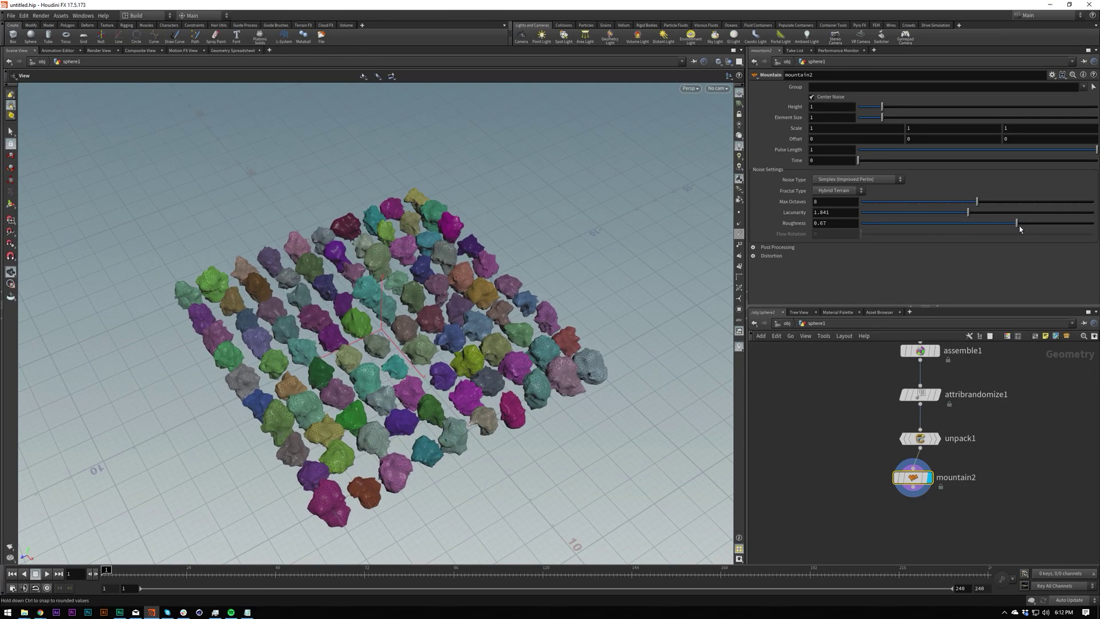
pyautogui.moveTo(911, 232); pyautogui.dragTo(971, 225)
pyautogui.scroll(10, 575, 384)
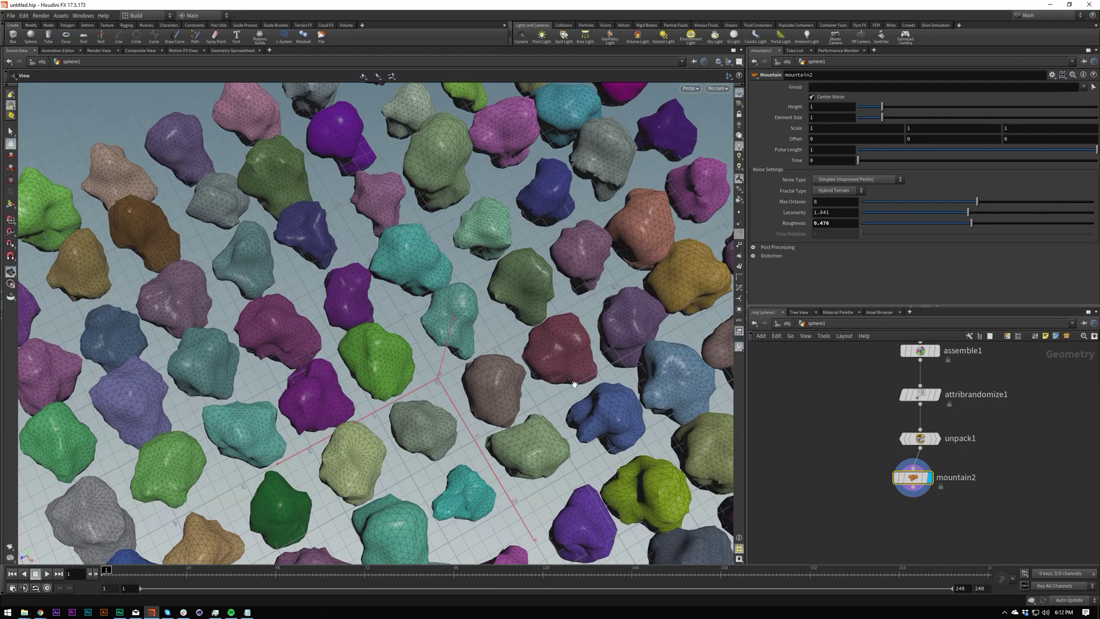
pyautogui.scroll(-5, 574, 384)
pyautogui.moveTo(575, 383); pyautogui.dragTo(549, 309)
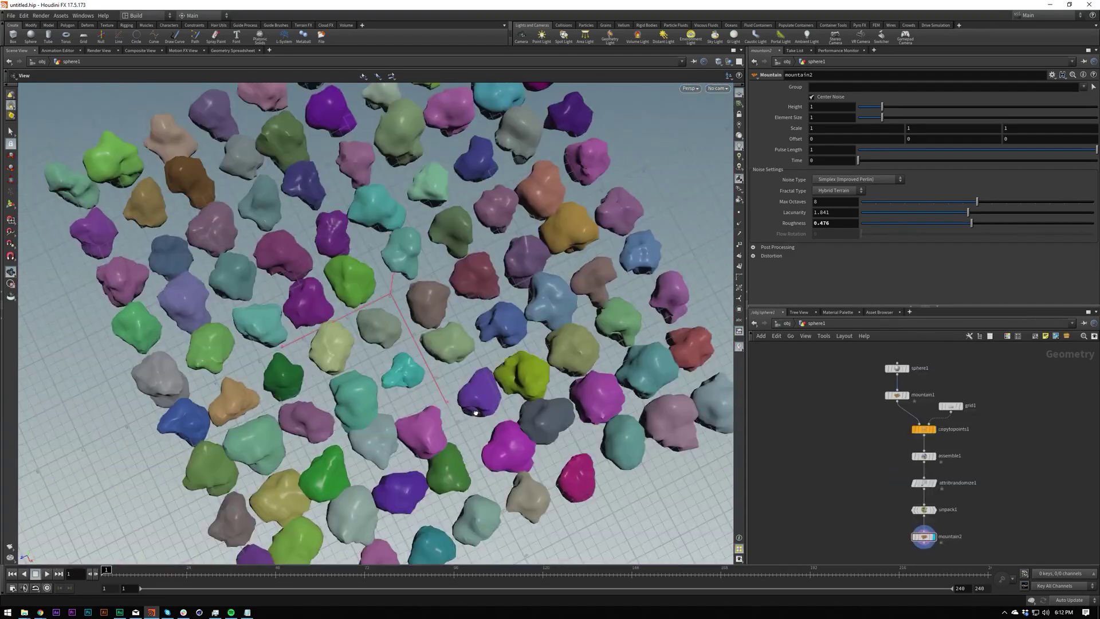
pyautogui.moveTo(475, 372); pyautogui.dragTo(397, 548)
pyautogui.keyDown('alt'); pyautogui.moveTo(383, 299); pyautogui.dragTo(568, 394); pyautogui.keyUp('alt')
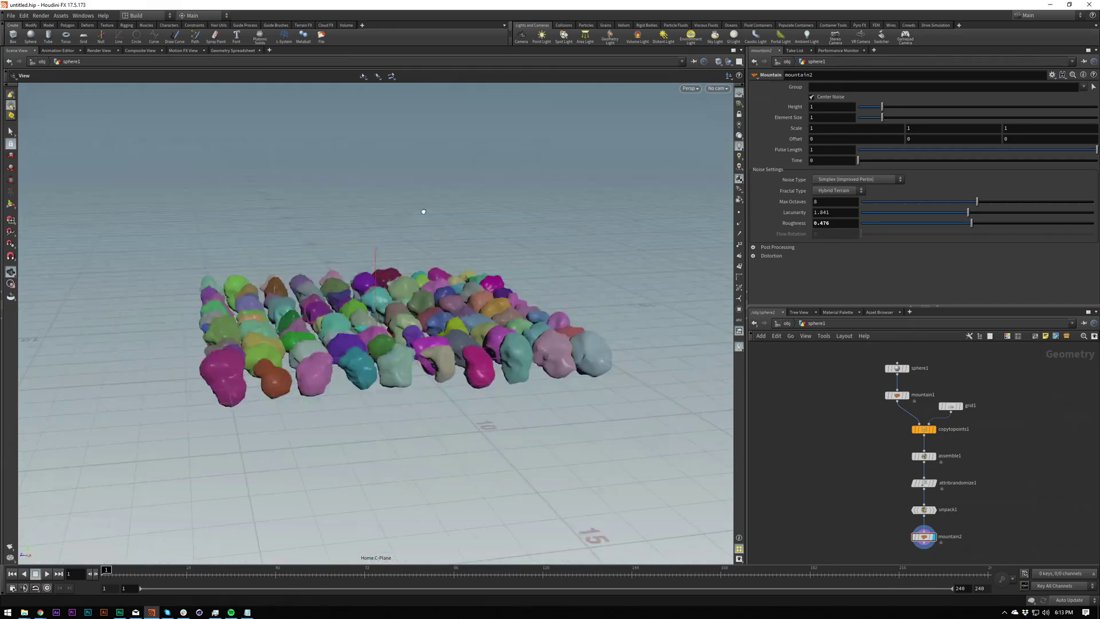